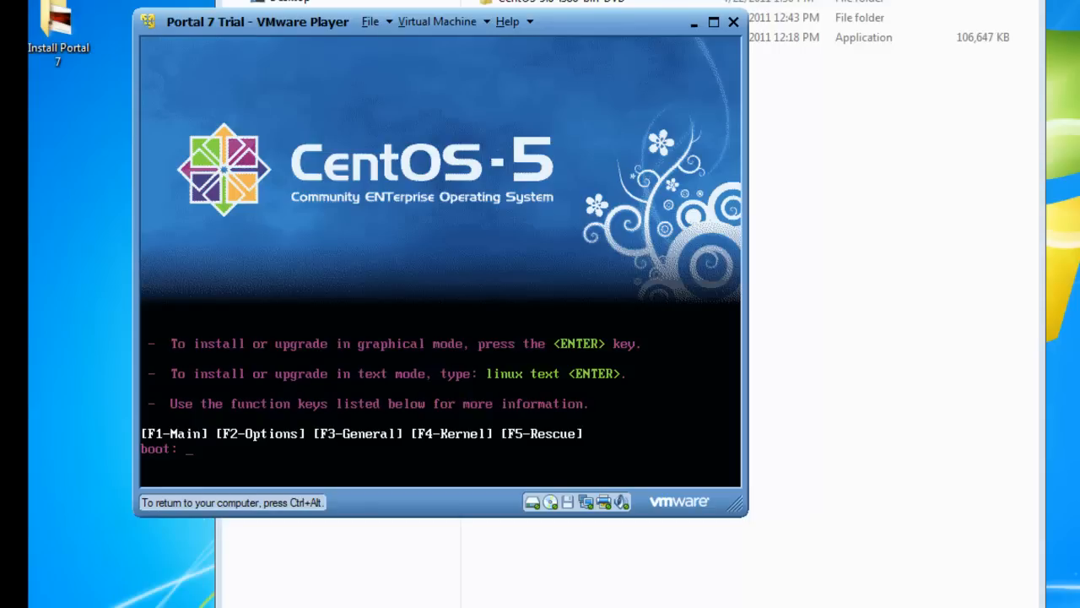
- Start the CentOS 5 installer in graphical mode and skip the CD media test
key("Return")
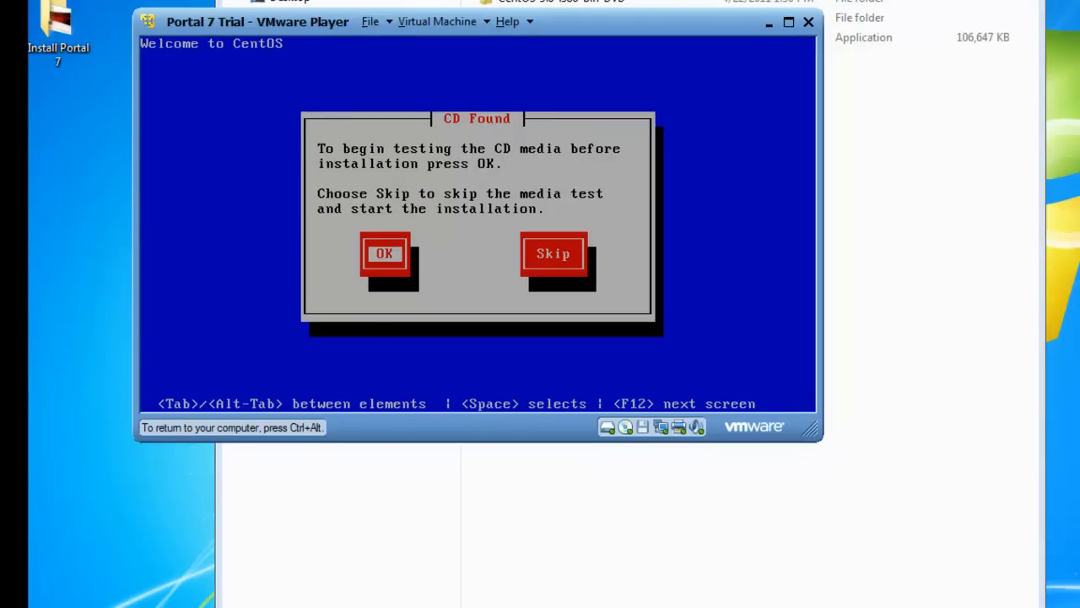
key("Tab")
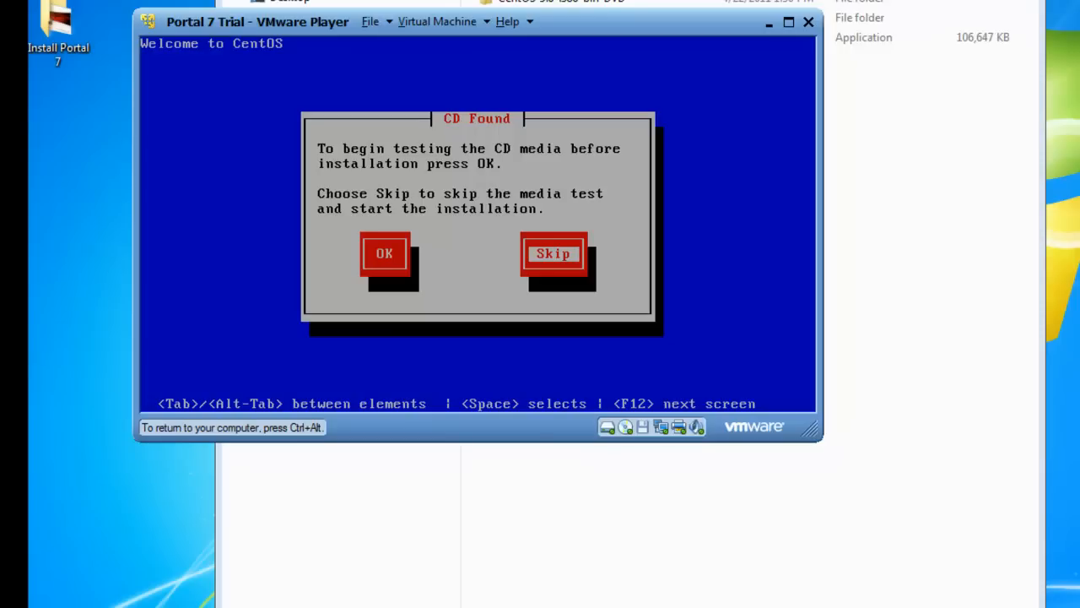
key("Return")
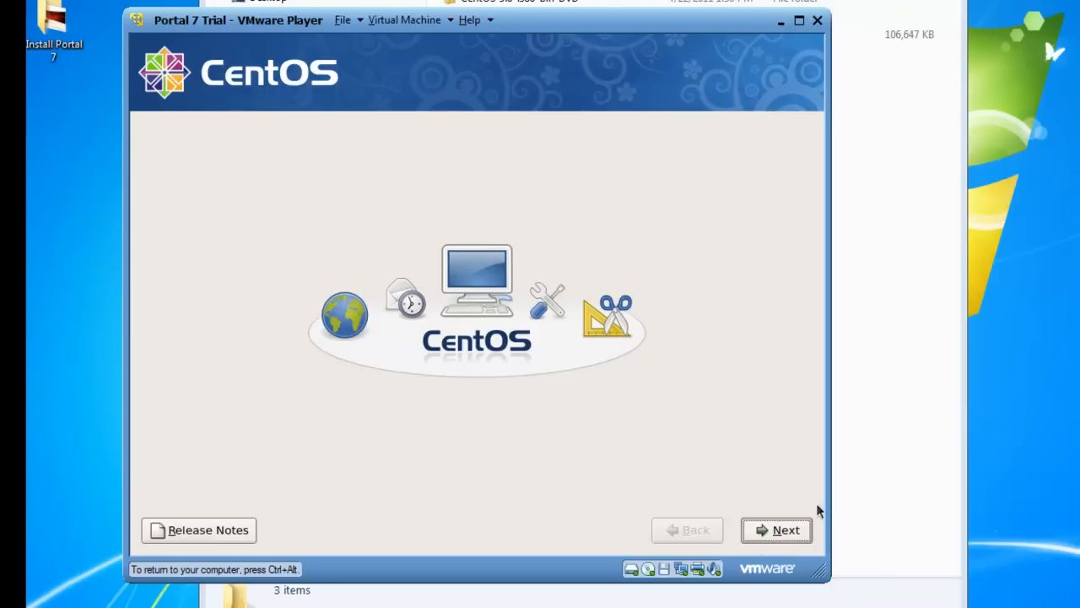
- Begin the setup with English as the installation language and U.S. English as the keyboard layout
left_click(778, 538)
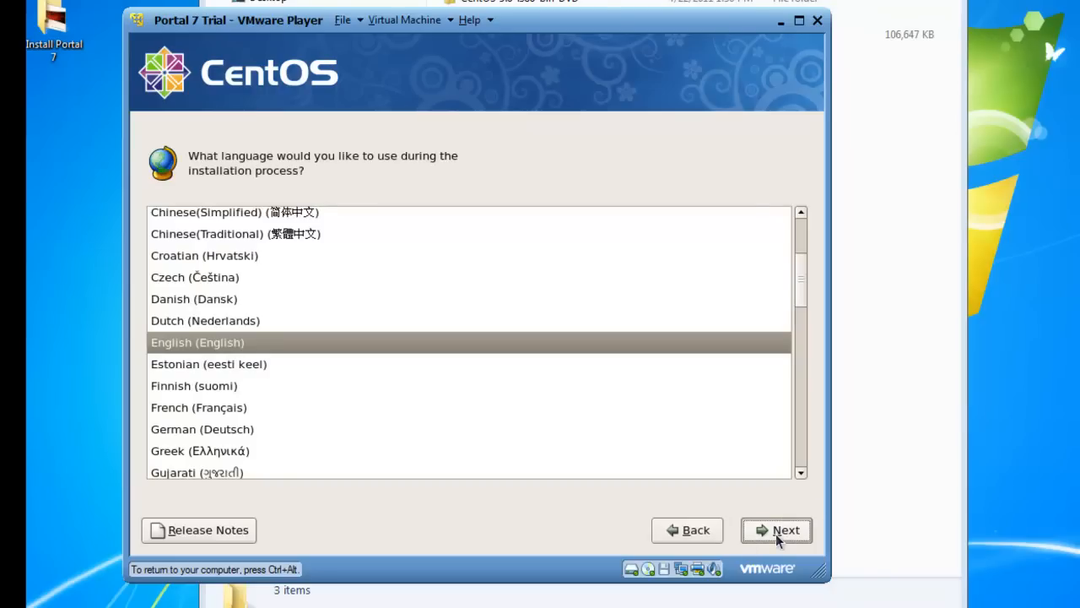
left_click(777, 538)
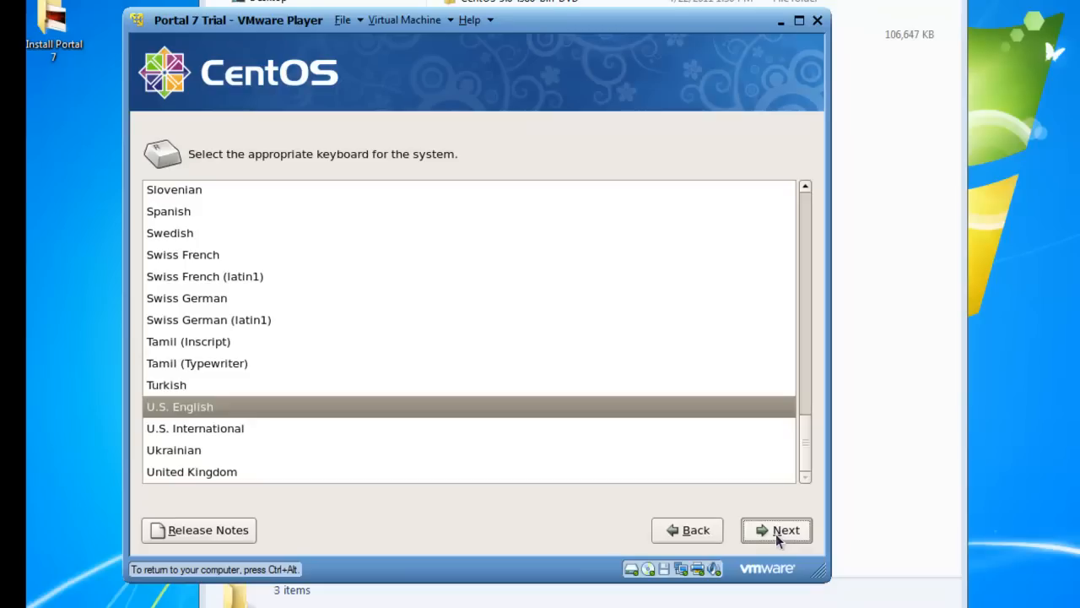
left_click(777, 538)
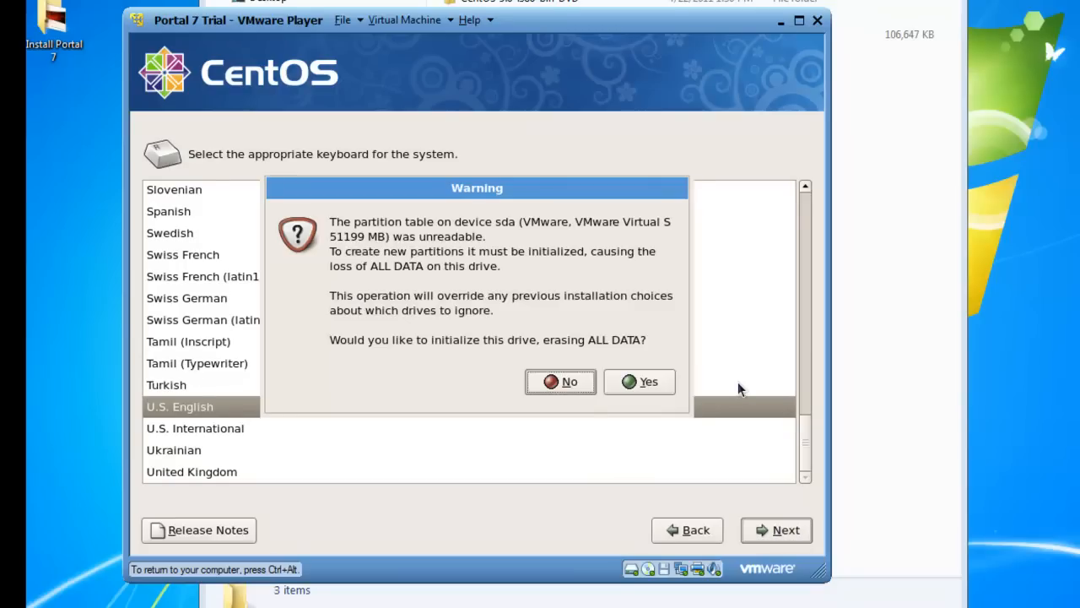
- Initialize drive sda and remove its Linux partitions for the default layout, with the option to review and modify partitioning enabled
left_click(650, 381)
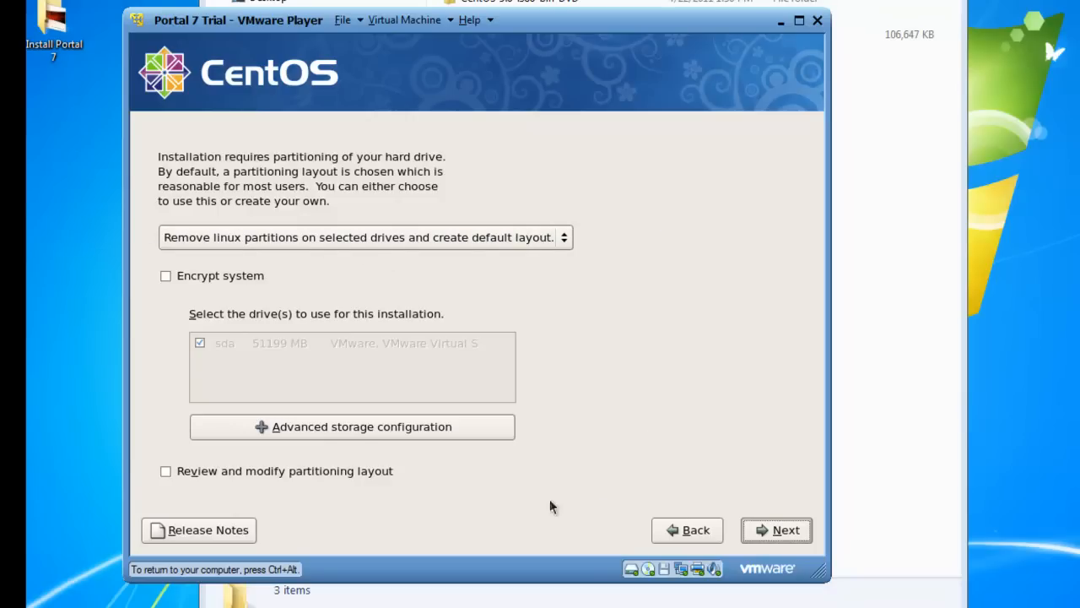
left_click(166, 472)
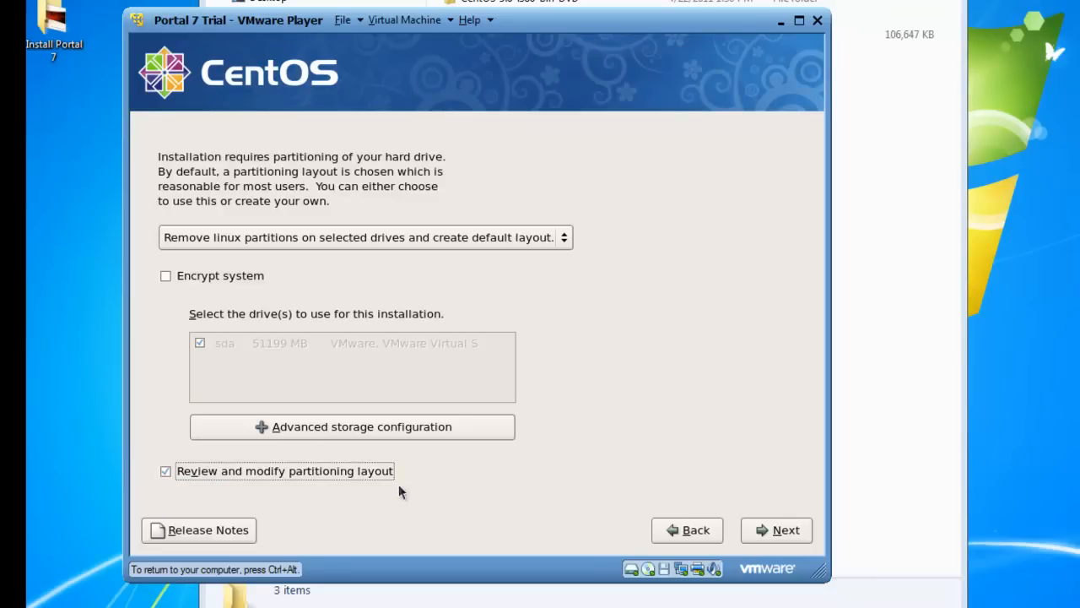
left_click(778, 529)
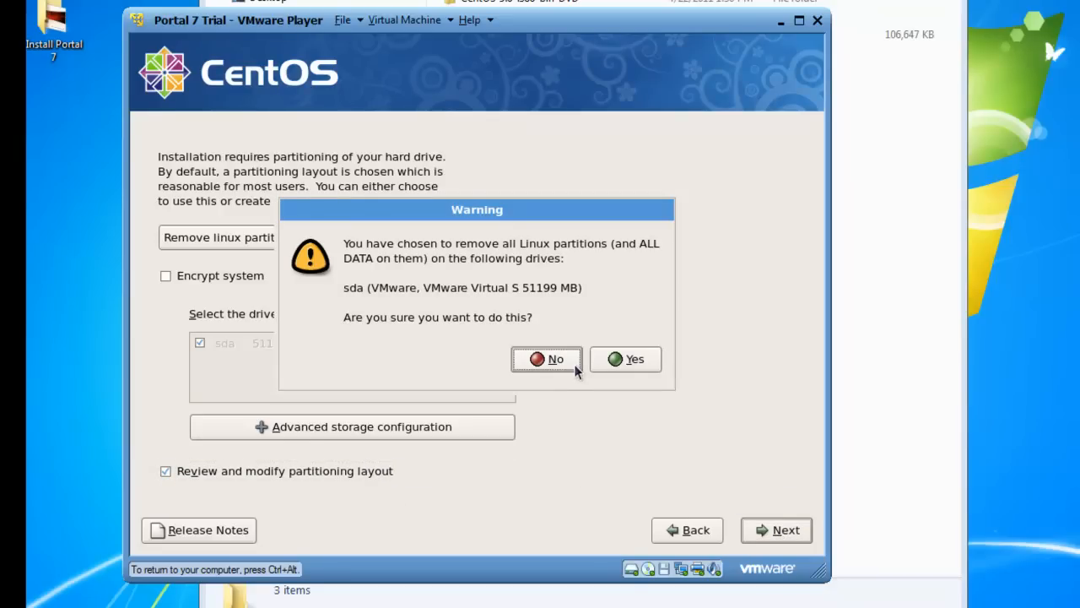
left_click(628, 362)
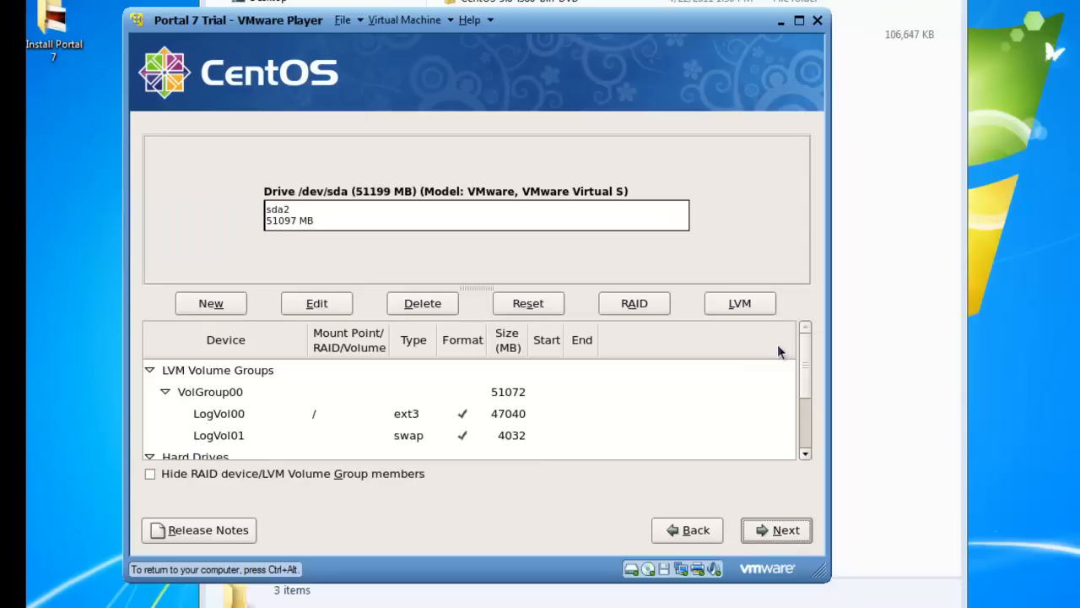
- Review the LogVol00 root and LogVol01 swap volumes and accept the proposed partition layout
left_click(214, 419)
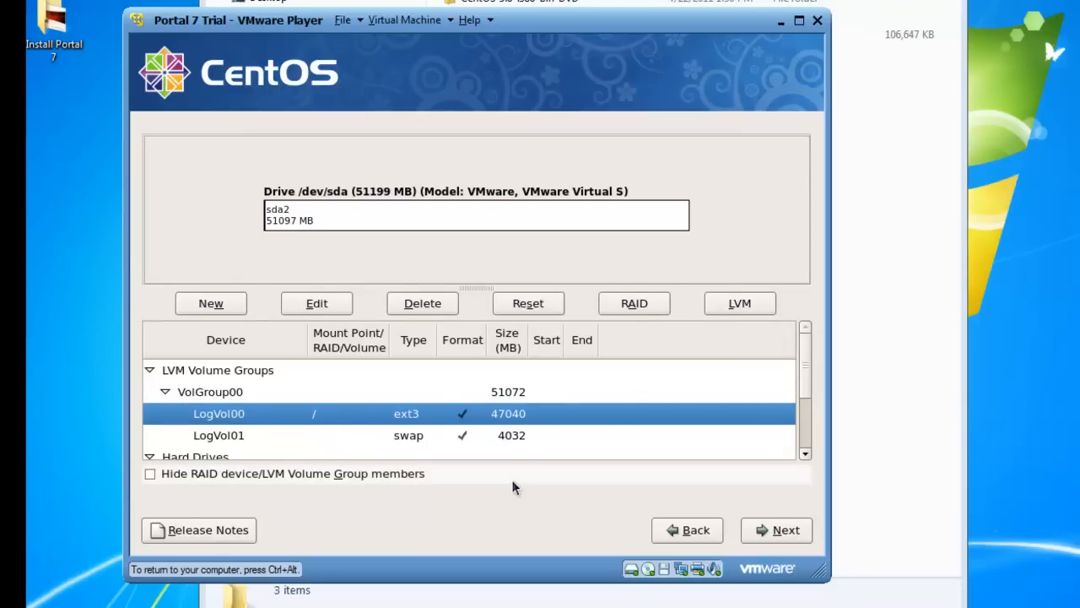
left_click(373, 436)
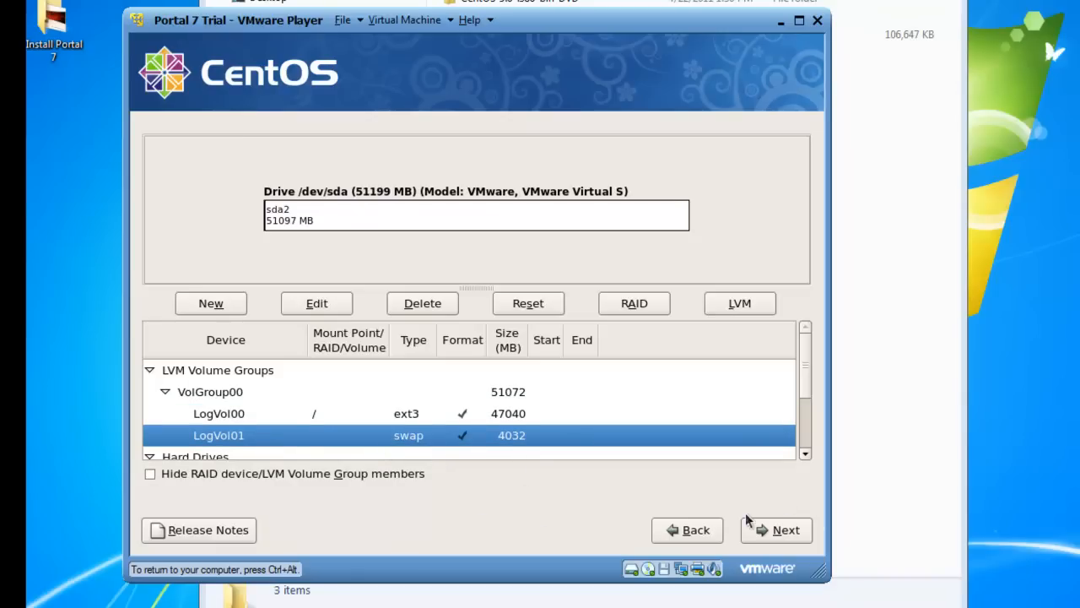
left_click(774, 529)
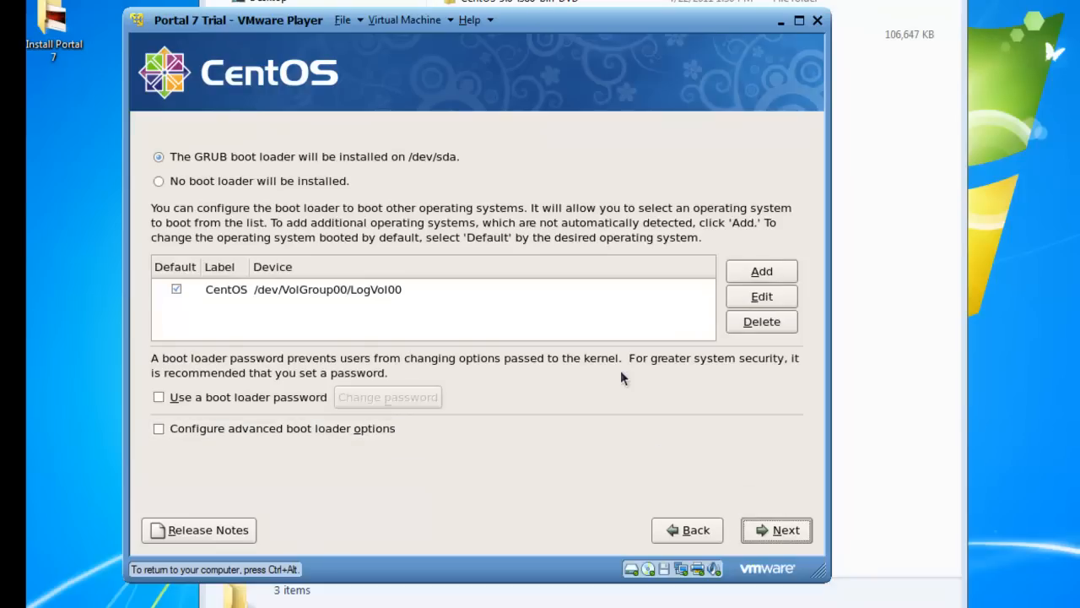
- Accept the default GRUB boot loader on /dev/sda, DHCP networking for eth0 and the America/New_York time zone
left_click(792, 532)
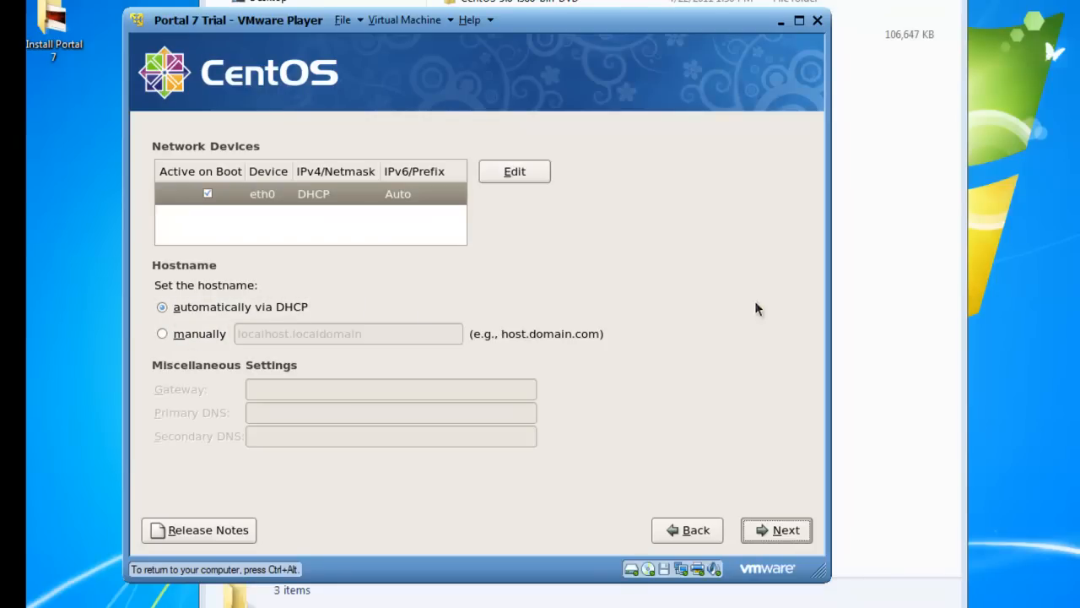
left_click(785, 531)
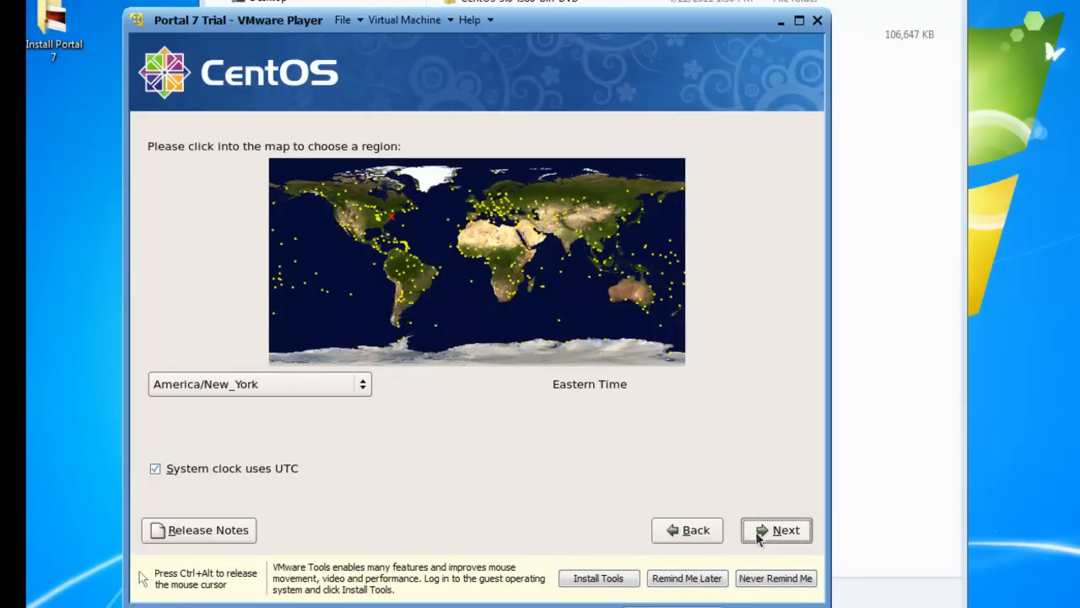
left_click(781, 531)
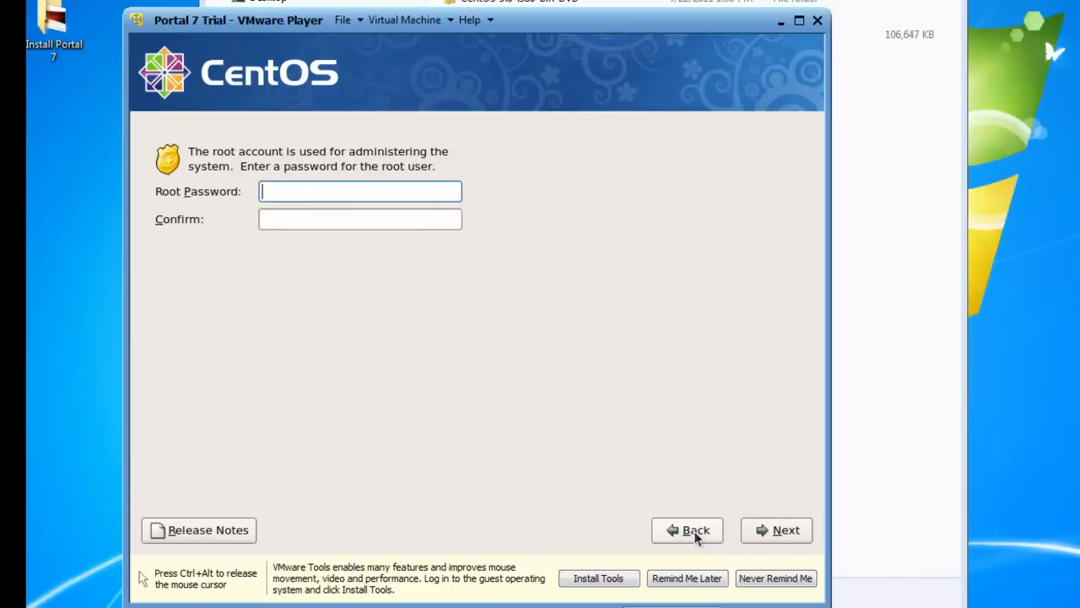
- Enter and confirm the root account password, and continue to the software selection
type("••••••••")
key("Tab")
type("••••••••")
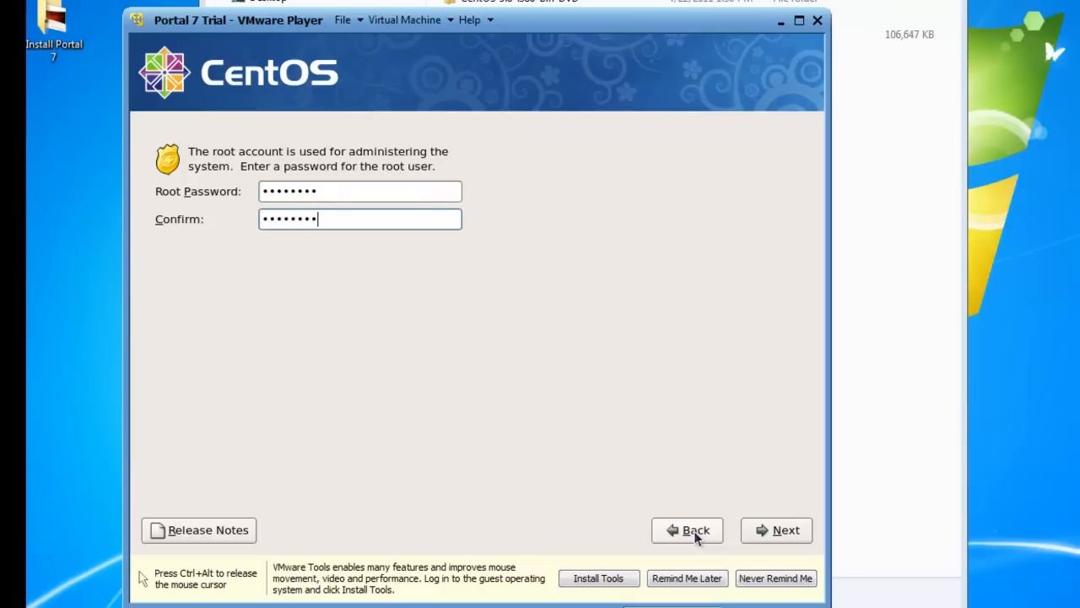
left_click(778, 535)
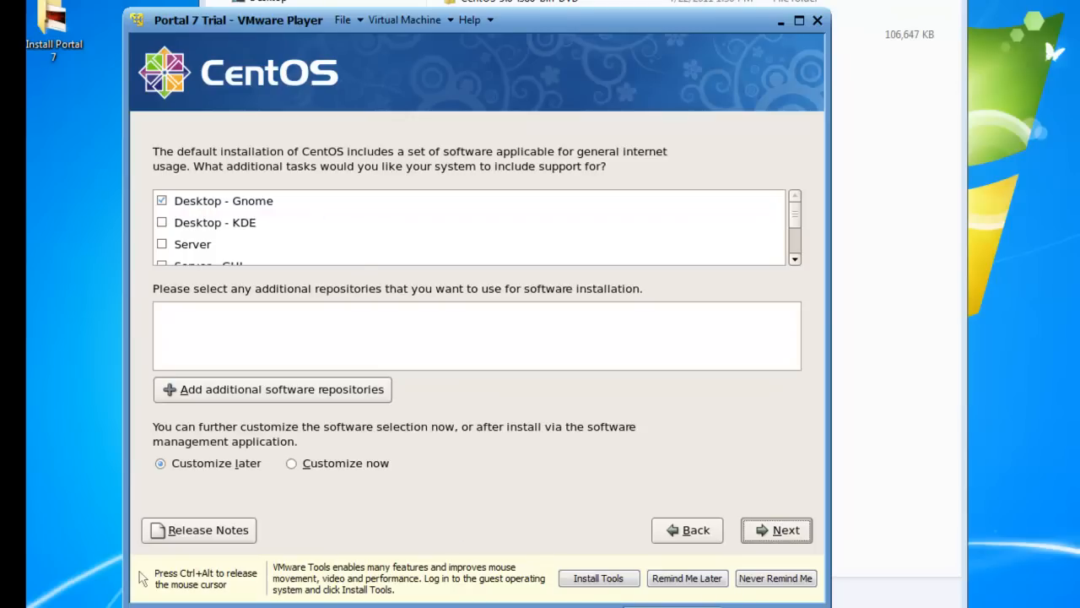
- Add the Server and Server - GUI software sets to the installation and begin installing CentOS
left_click(796, 259)
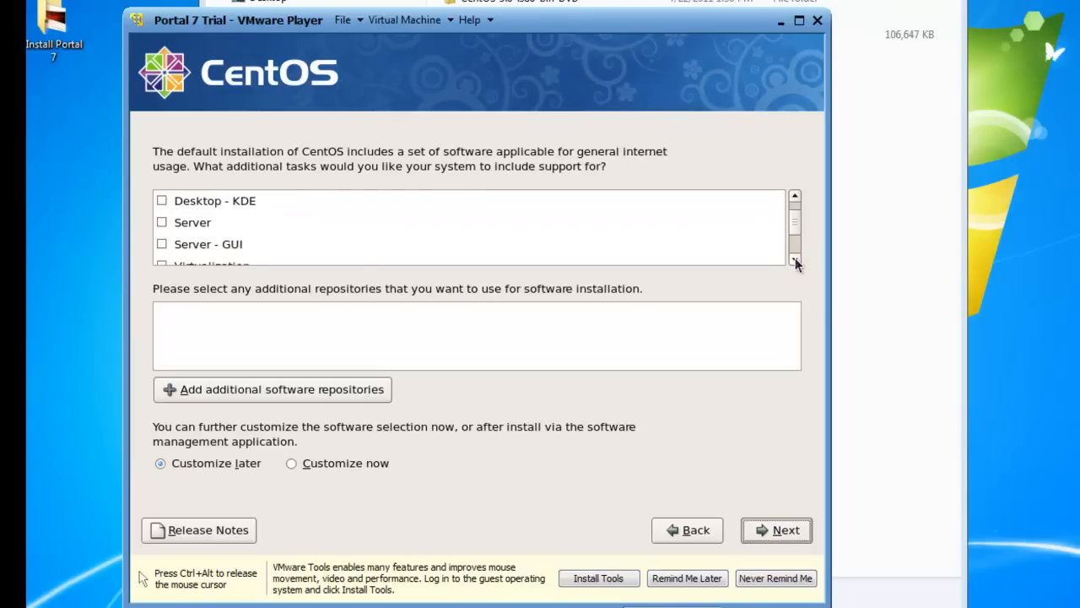
left_click(161, 215)
left_click(162, 239)
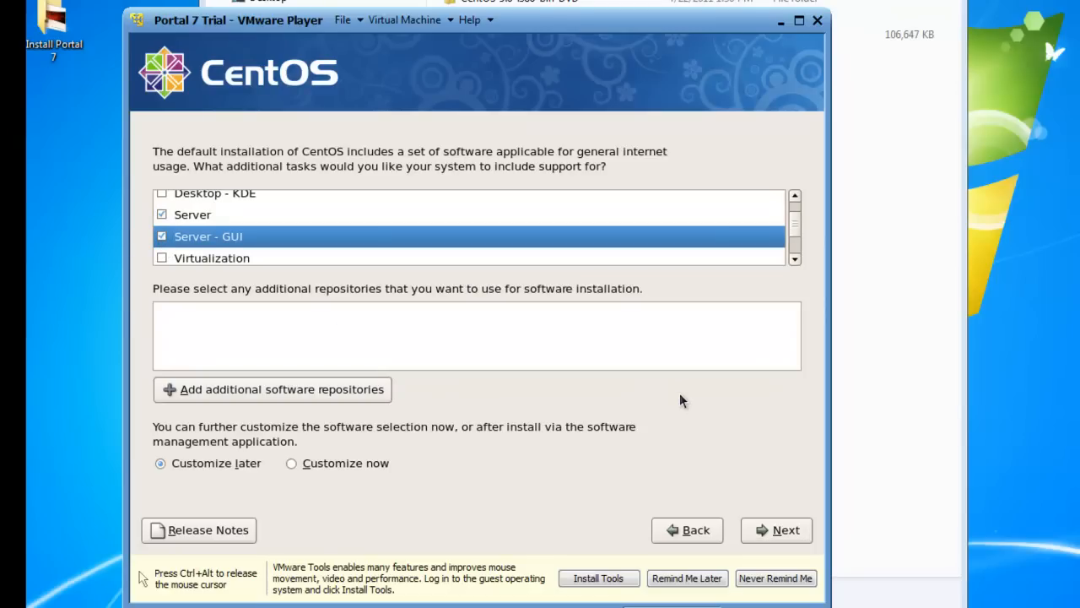
left_click(778, 532)
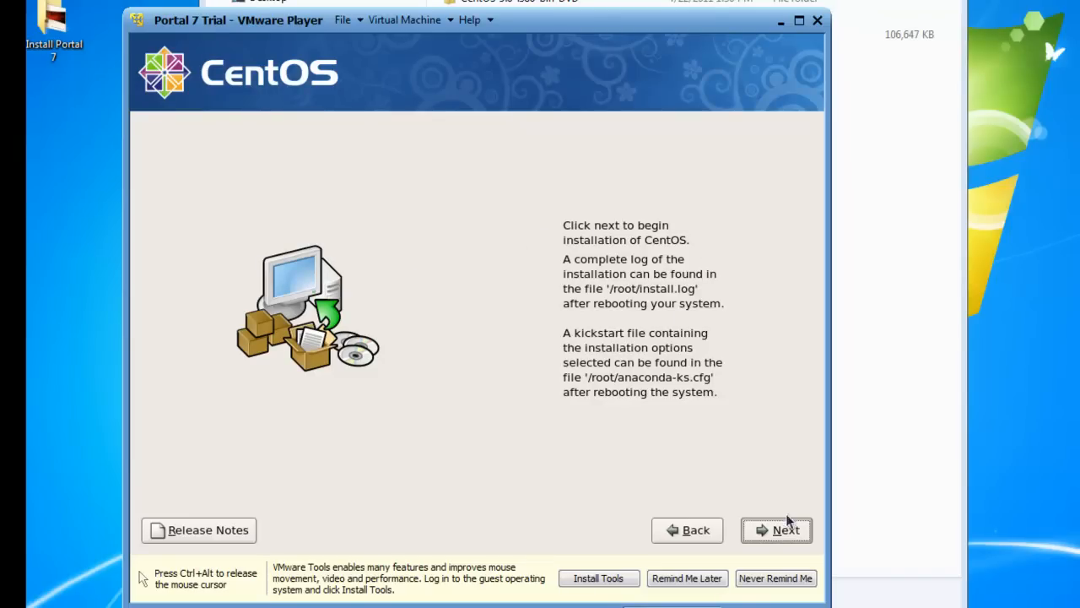
left_click(774, 537)
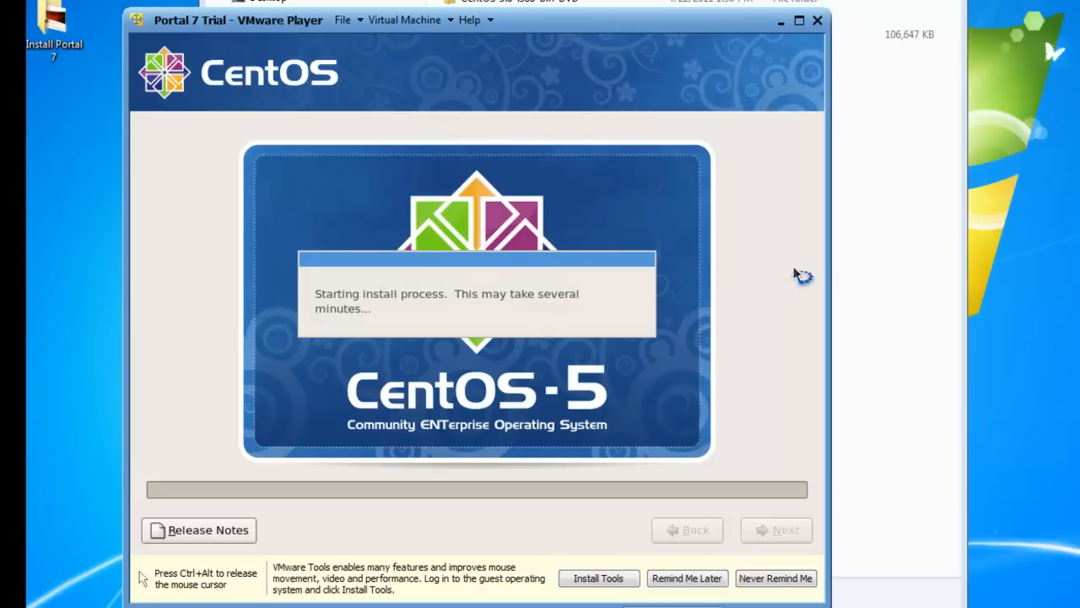
- Reboot the virtual machine once the CentOS installation is complete
key("ctrl+alt")
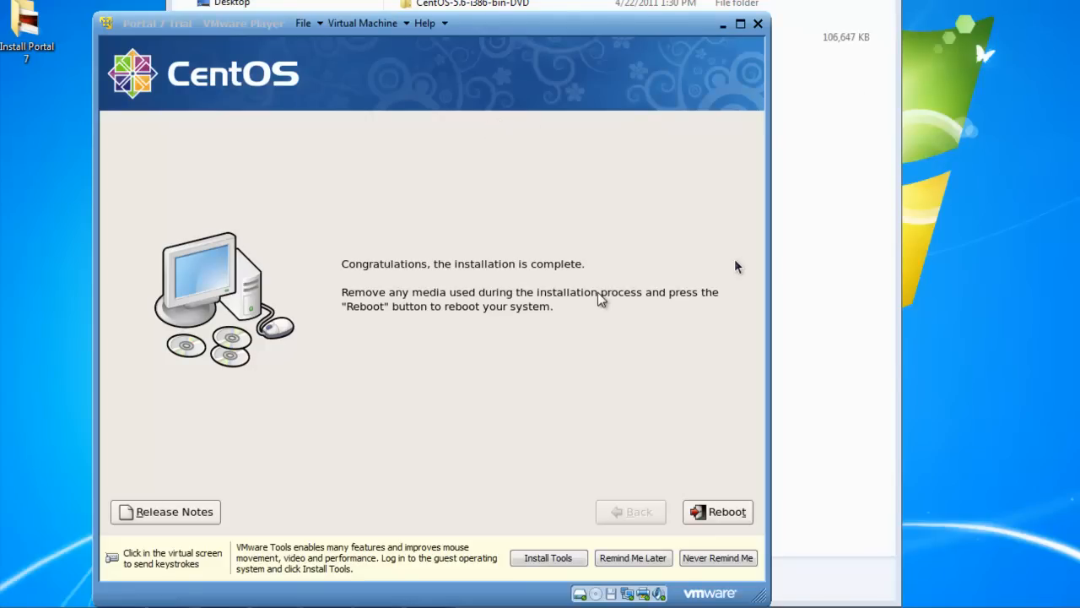
left_click(717, 518)
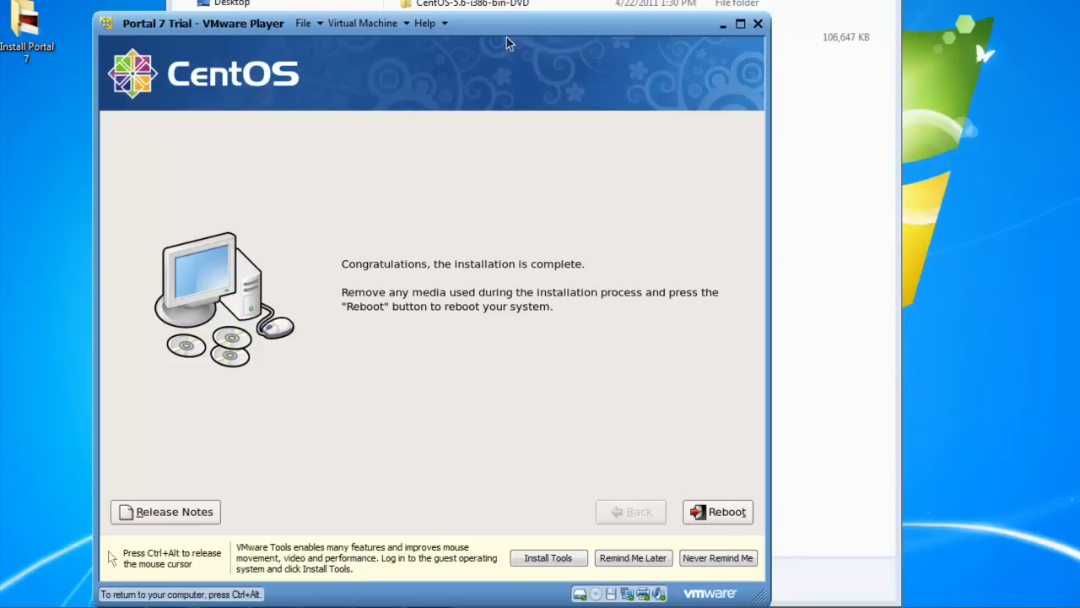
left_click(722, 516)
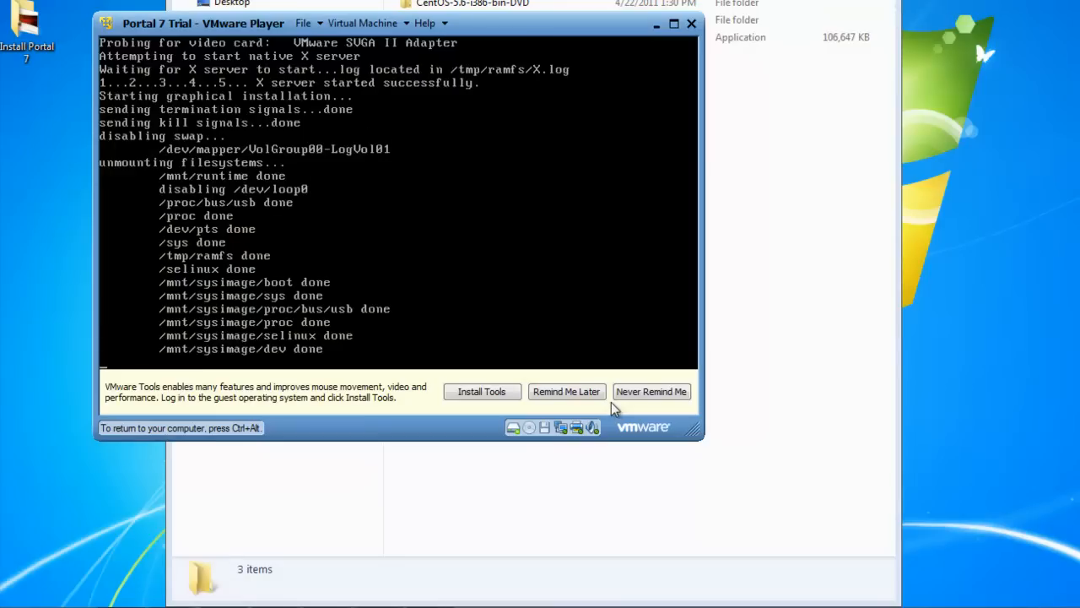
key("ctrl+alt")
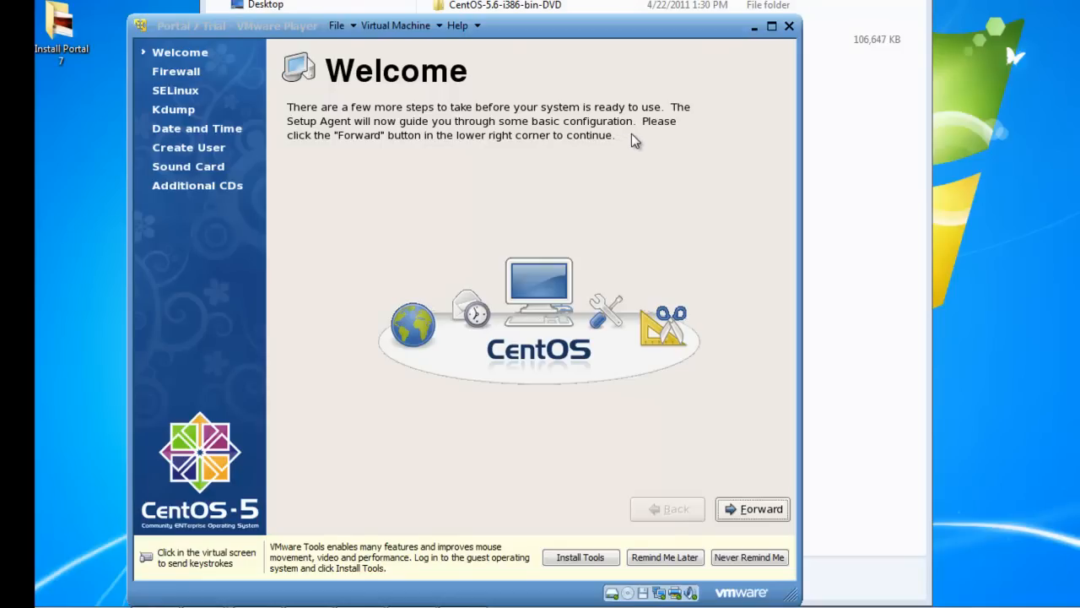
- Set the firewall to Disabled in the first-boot setup and confirm overriding the existing firewall configuration
left_click(462, 167)
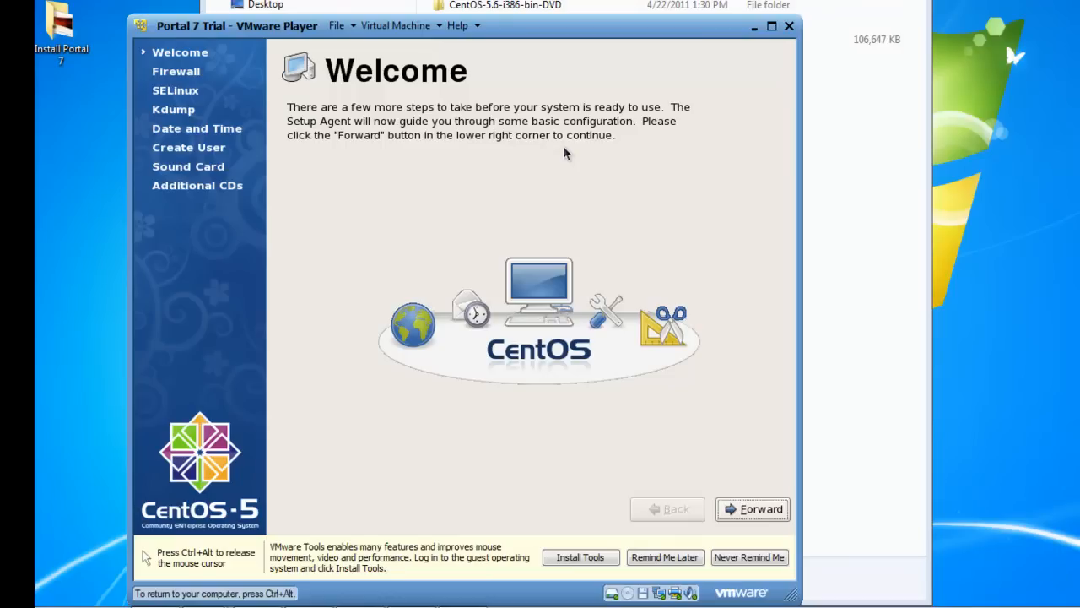
left_click(758, 514)
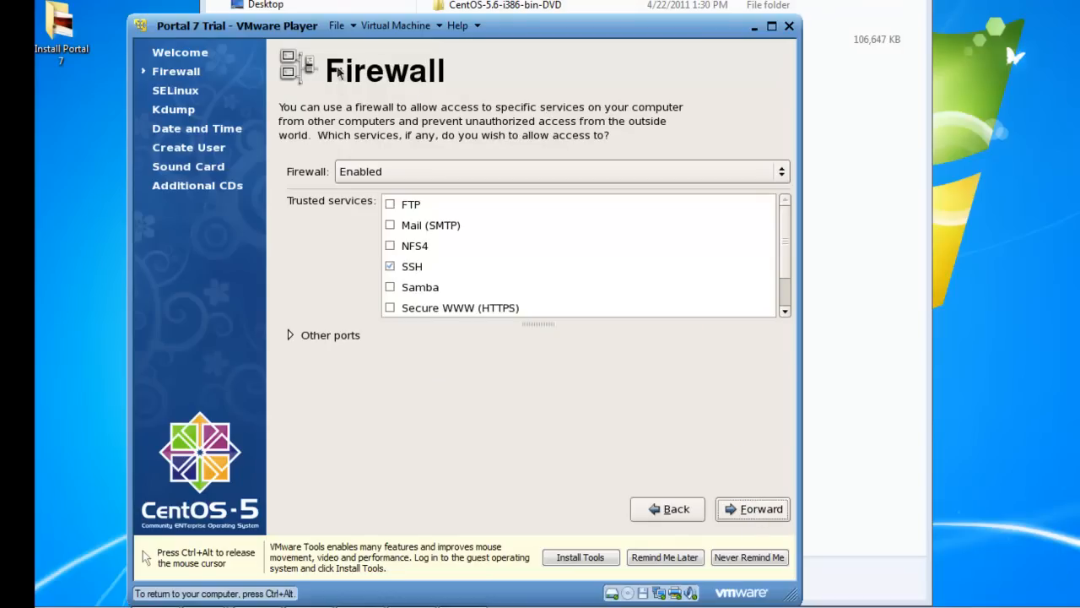
left_click(745, 173)
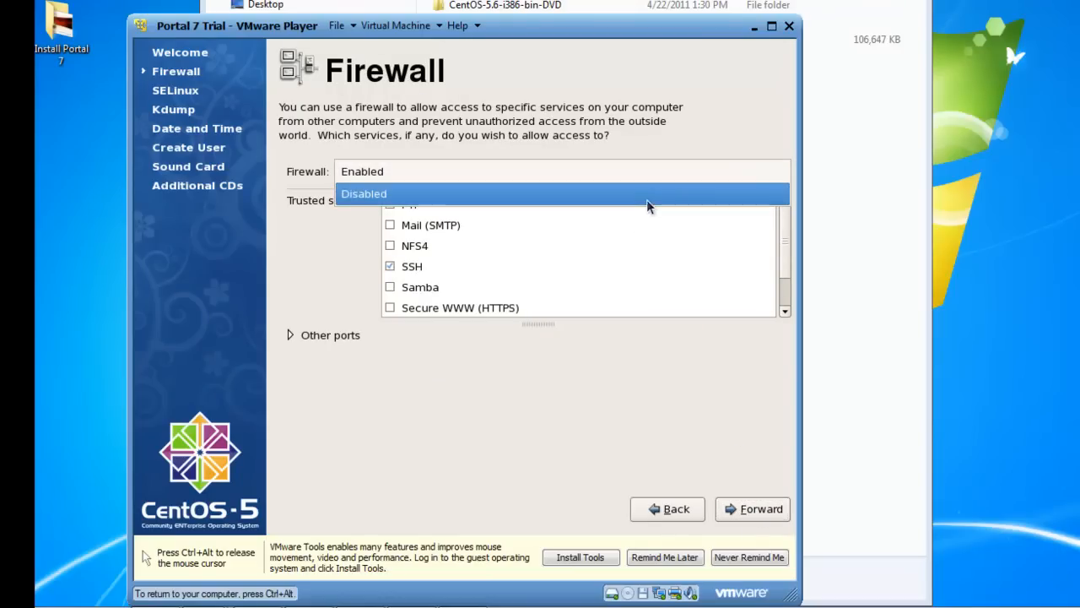
left_click(648, 201)
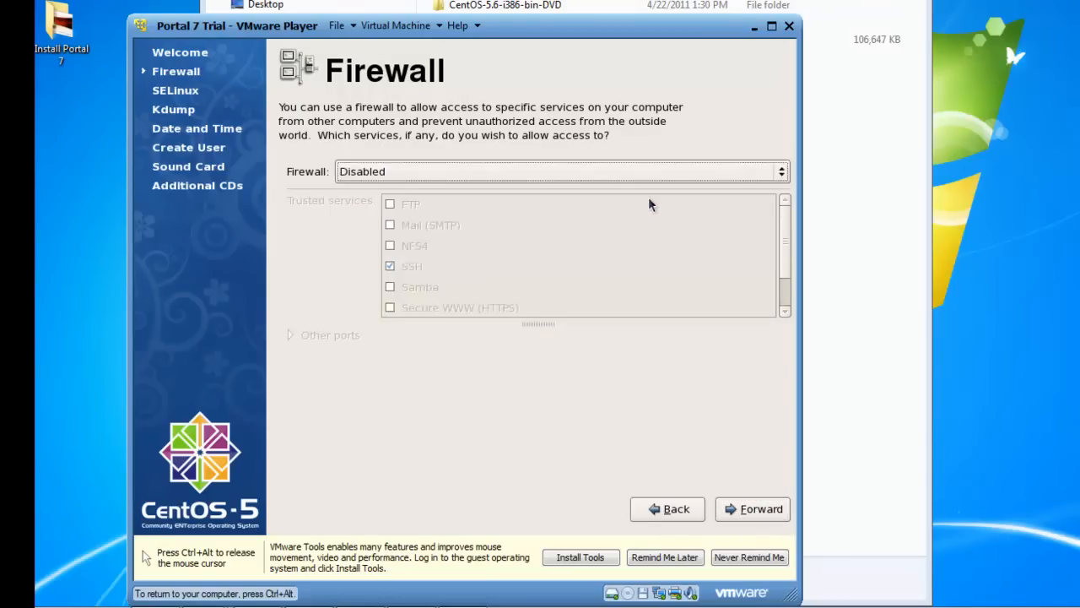
left_click(745, 510)
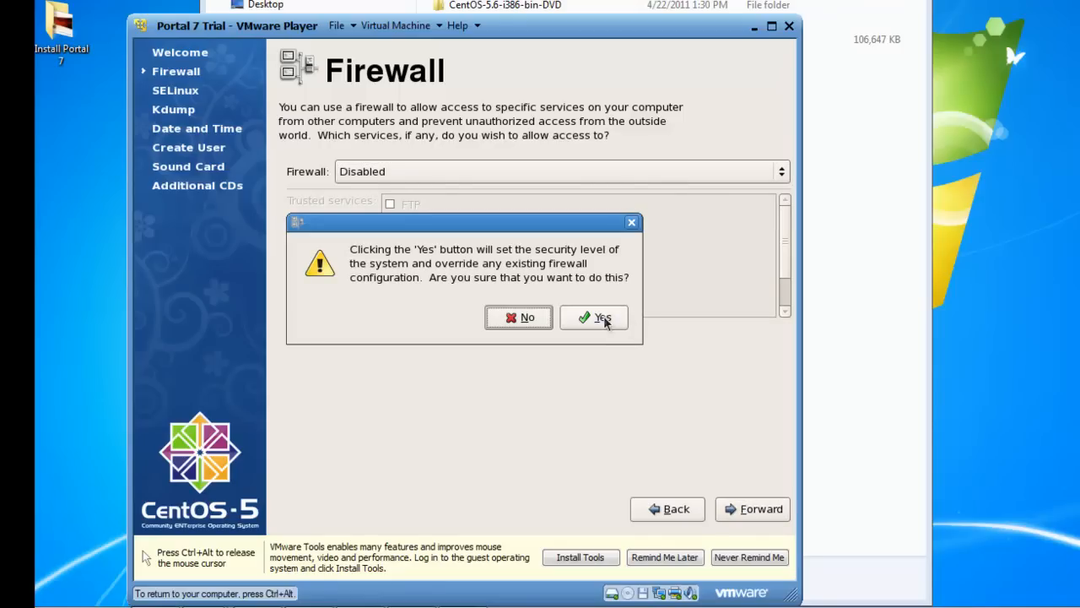
left_click(594, 319)
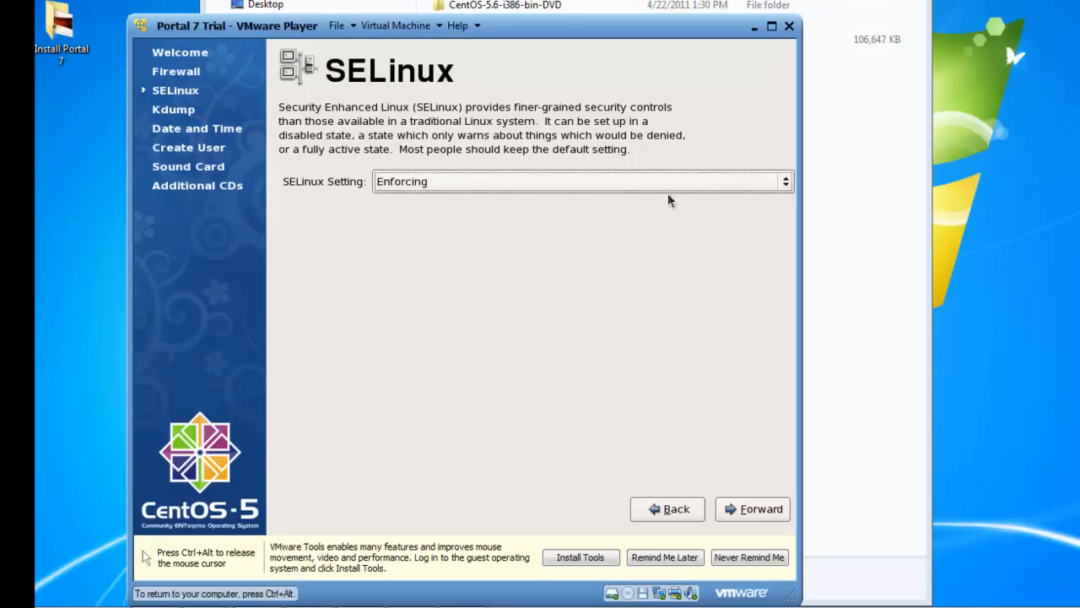
- Set SELinux to Disabled, agreeing to reboot after first boot, and keep the default Kdump and date and time settings
left_click(733, 181)
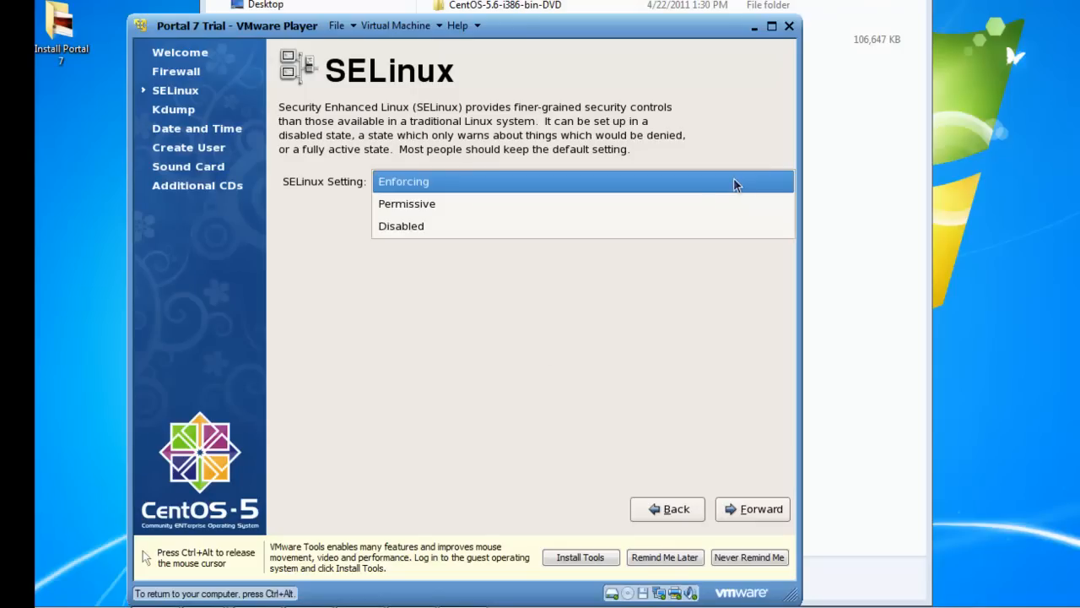
left_click(531, 226)
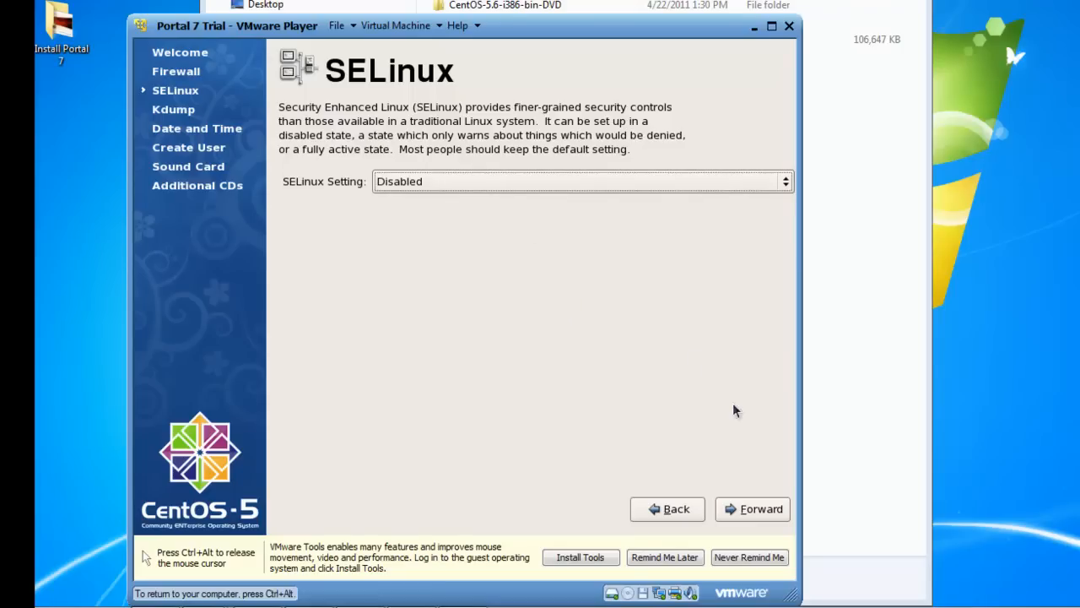
left_click(758, 516)
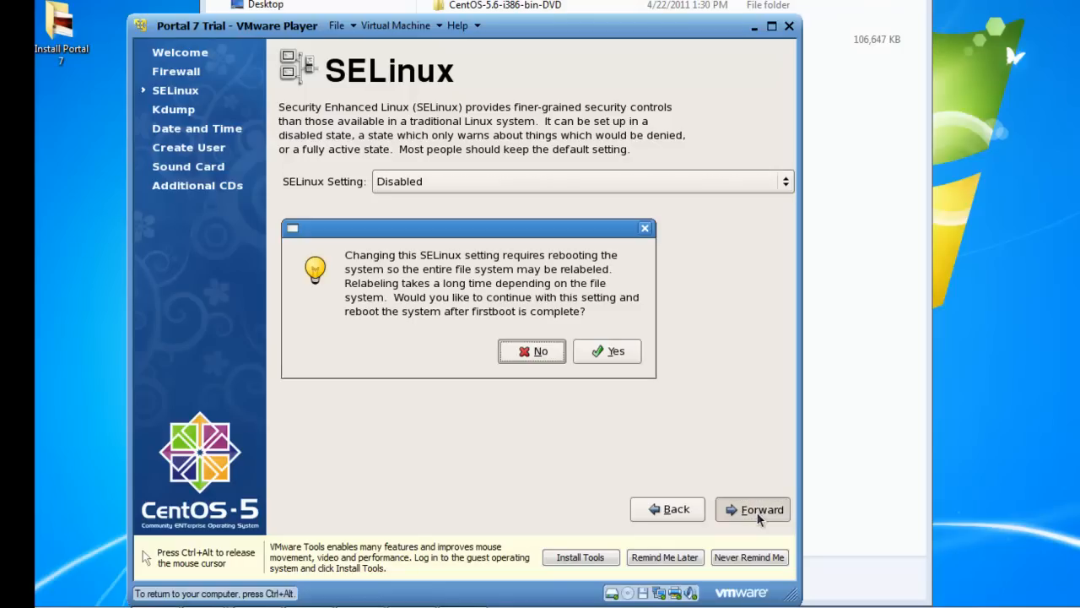
left_click(607, 352)
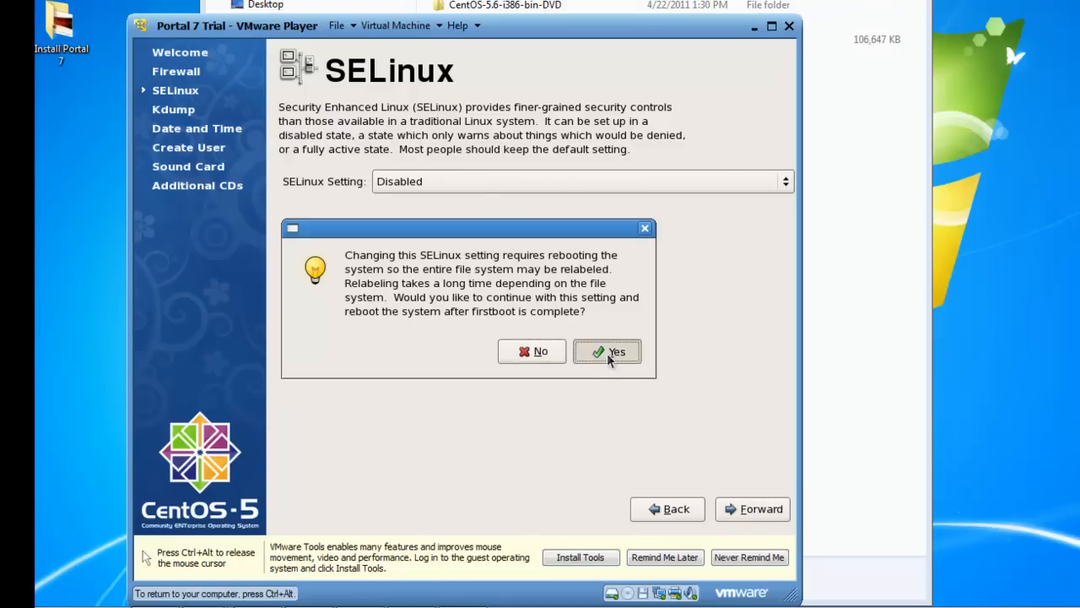
left_click(760, 511)
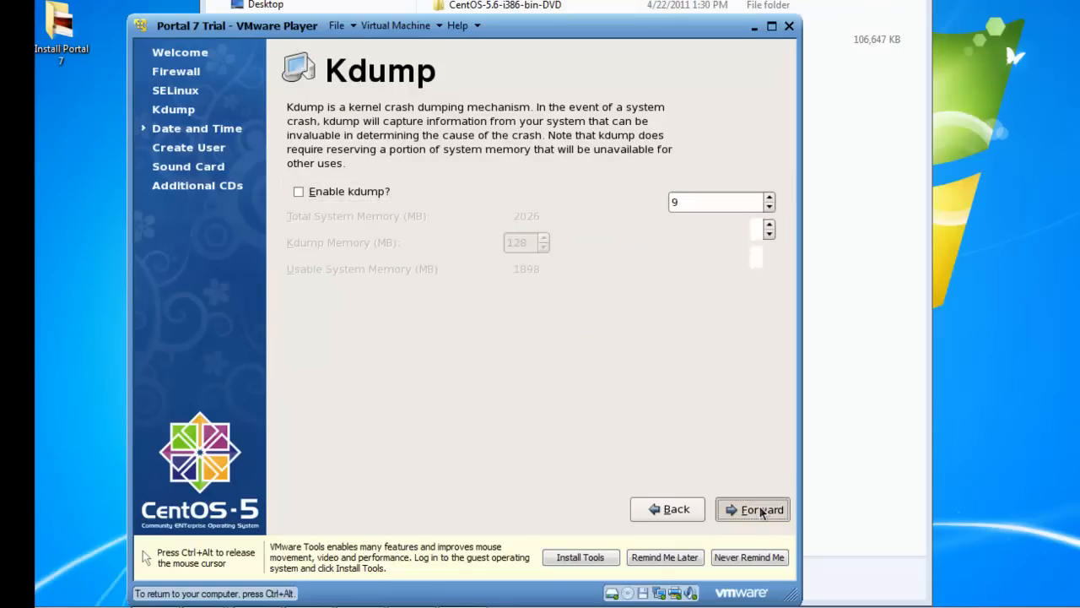
left_click(762, 510)
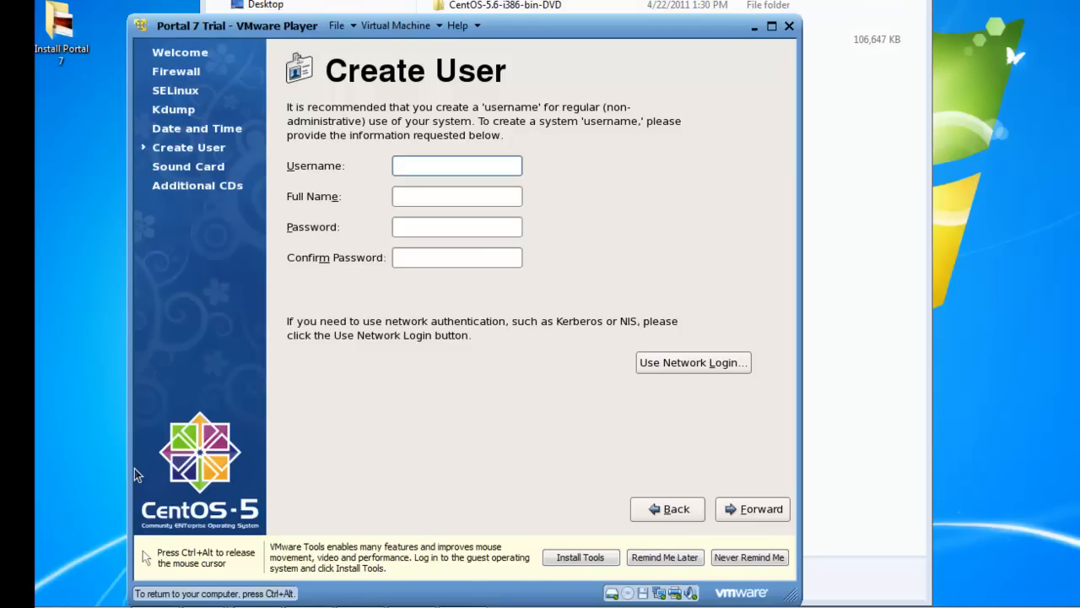
- Create a regular system user by filling in the username, full name, password and password confirmation
type("sean")
key("Tab")
type("Sean")
key("Tab")
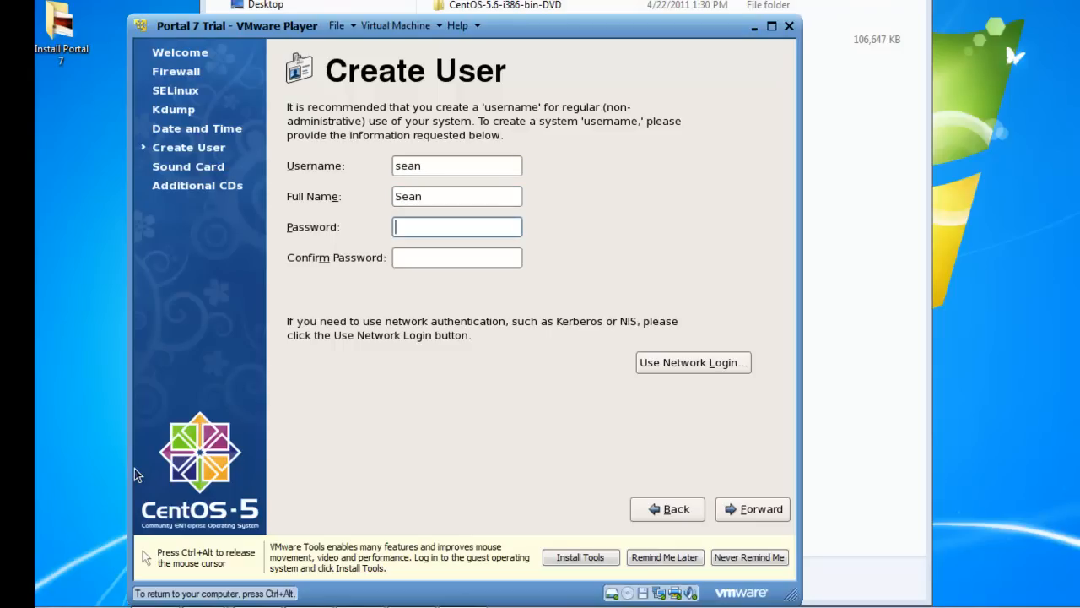
type("********")
key("Tab")
type("********")
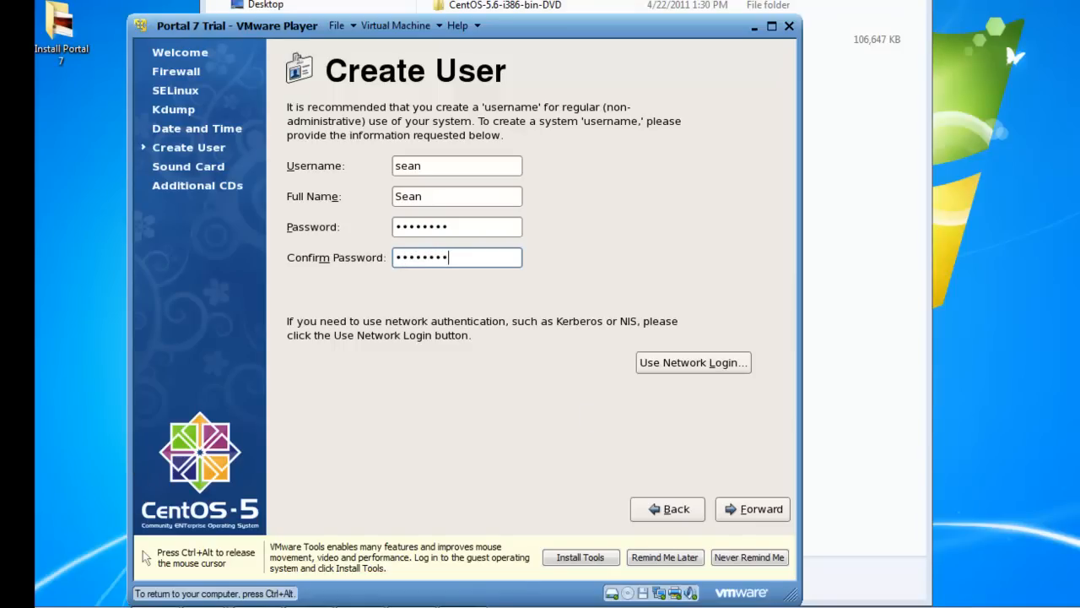
left_click(762, 510)
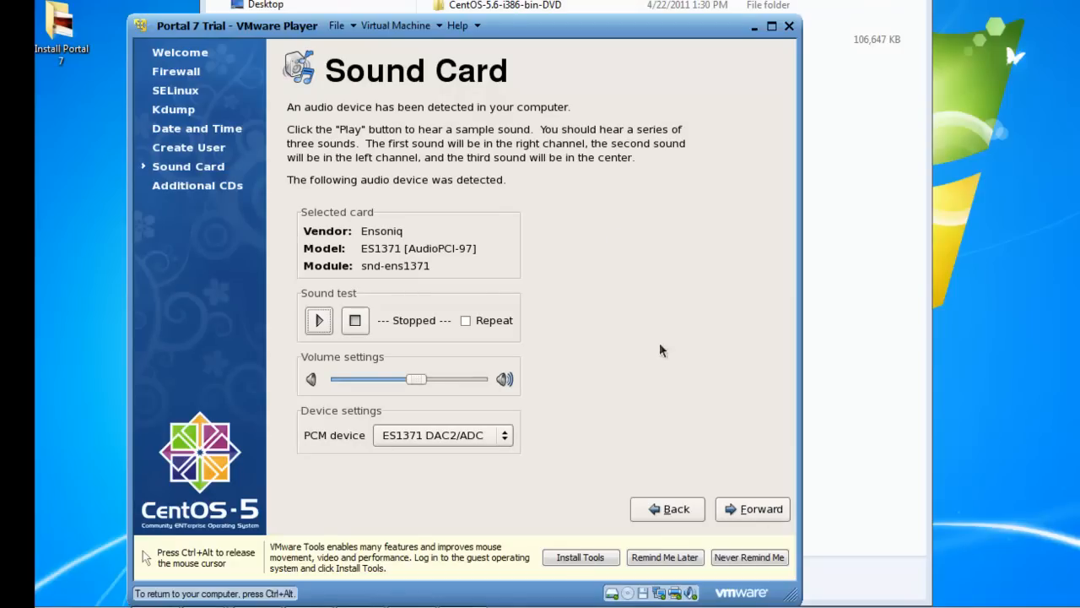
- Keep the sound card settings, skip additional CDs, and finish the first-boot setup with a system reboot
left_click(769, 513)
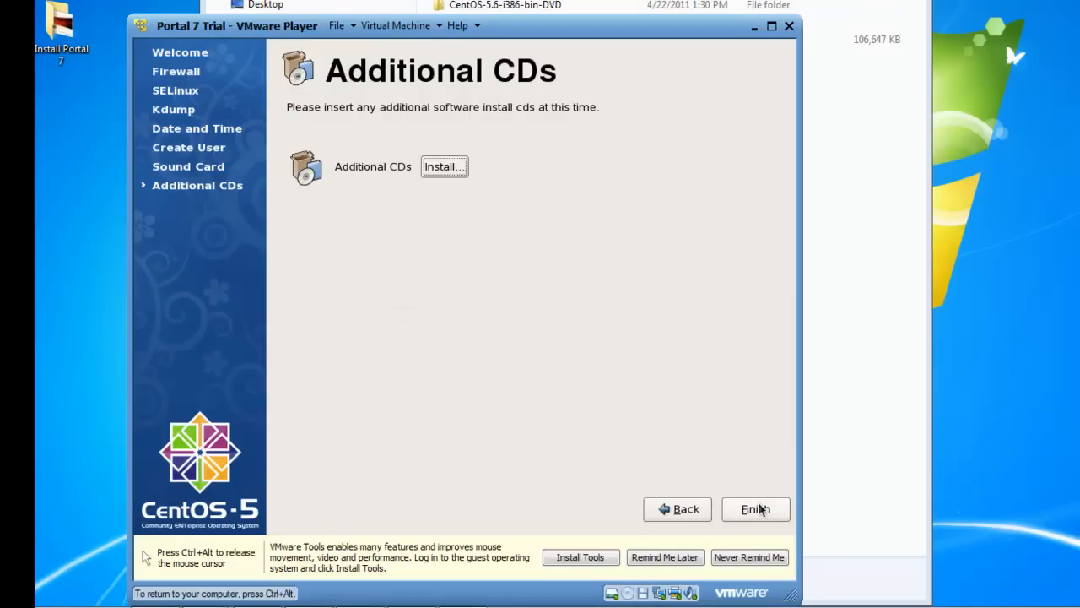
left_click(760, 510)
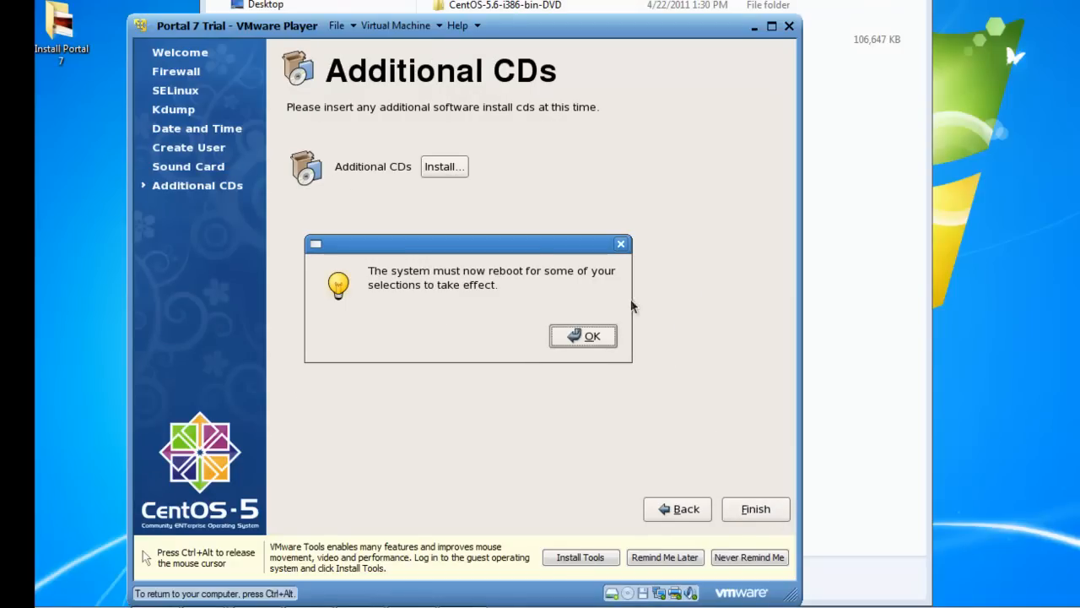
left_click(590, 342)
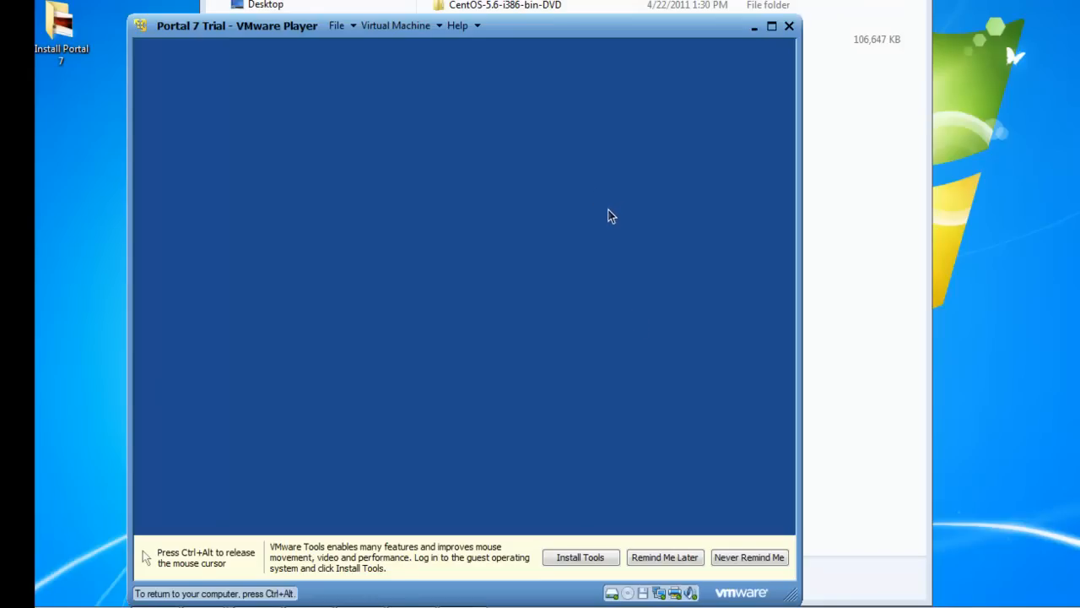
key("ctrl+alt")
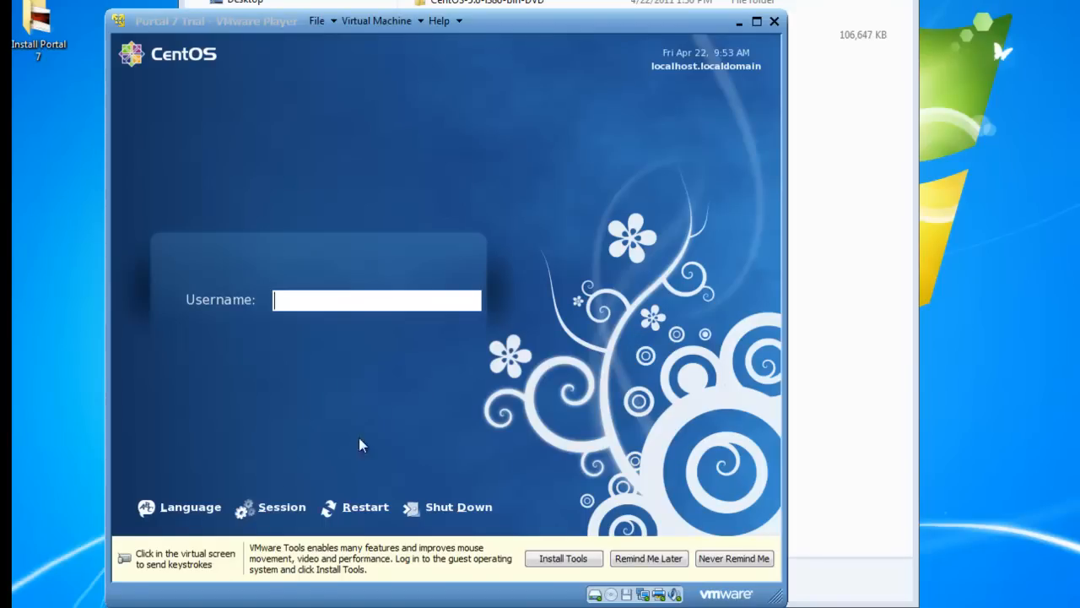
- Log in to CentOS as the regular user with the account's username and password
left_click(410, 399)
type("sean")
key("Return")
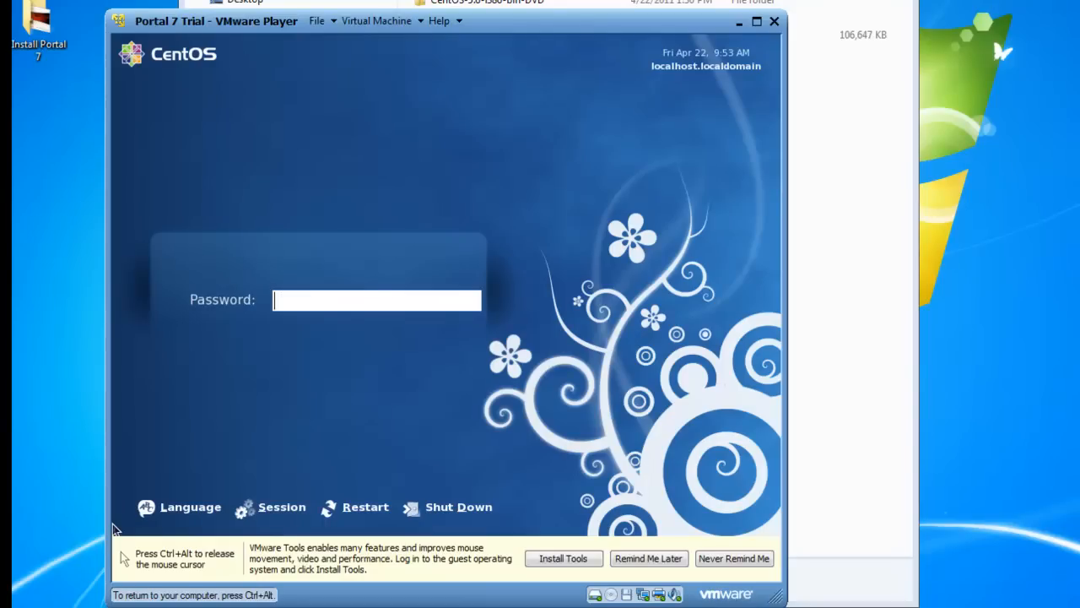
type("••••••••")
key("Return")
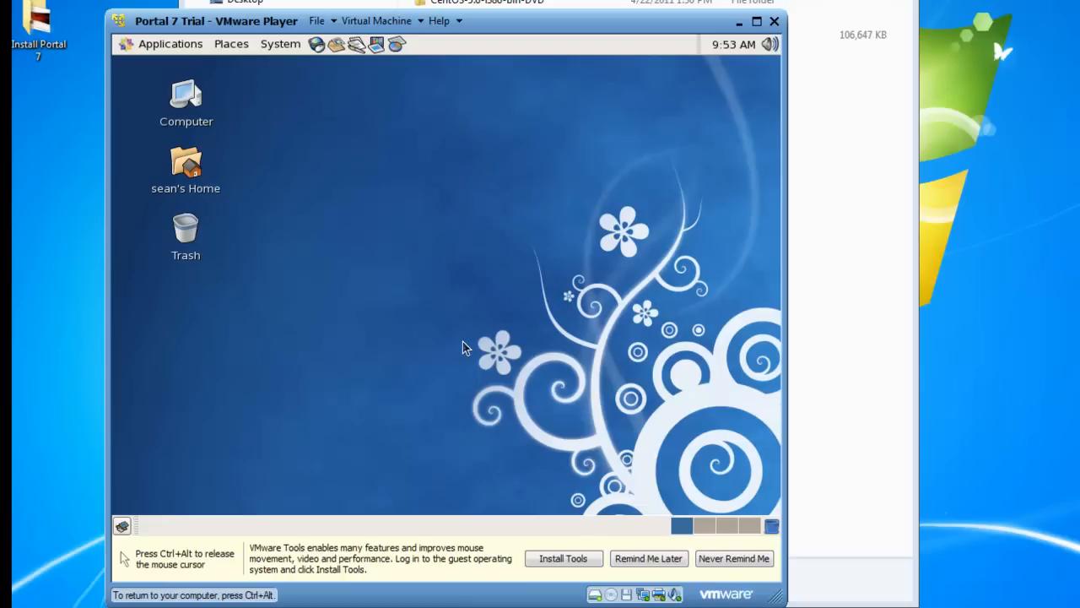
- Start the VMware Tools installation for the virtual machine and dismiss the package updates notification
key("ctrl+alt")
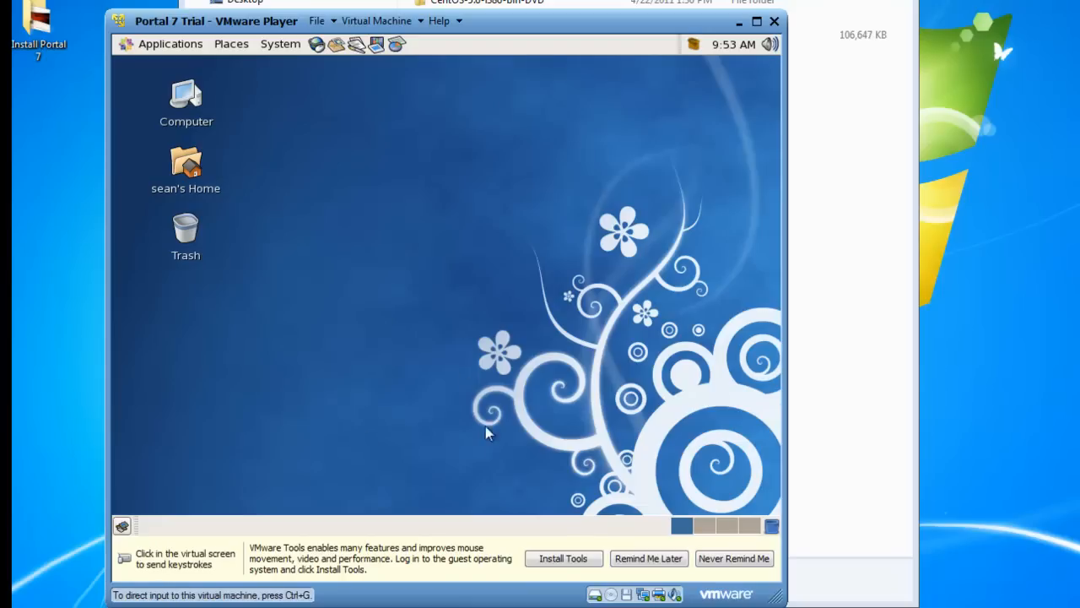
left_click(563, 559)
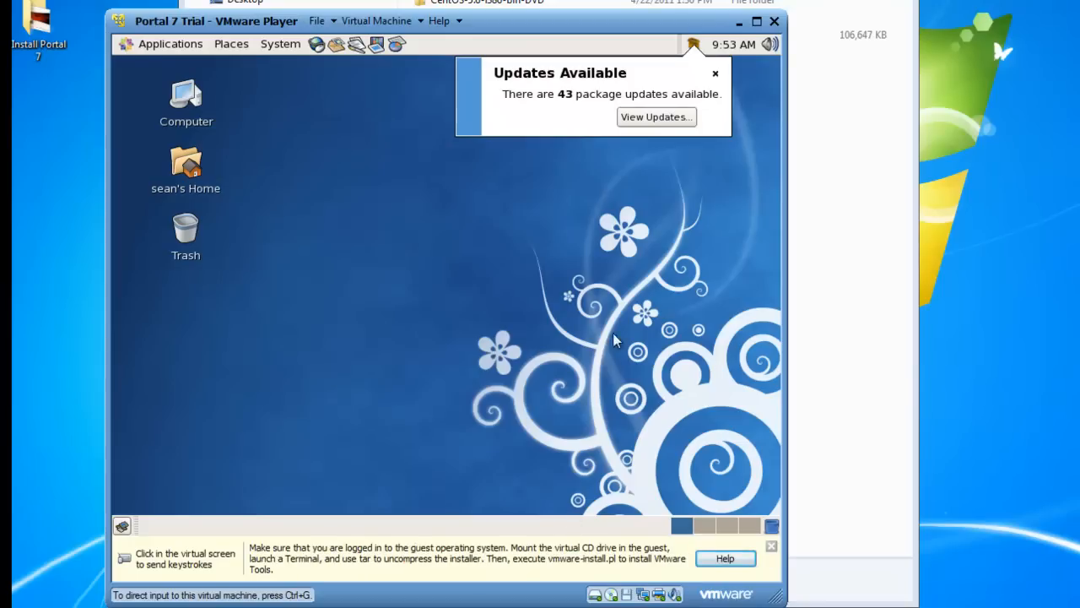
left_click(716, 80)
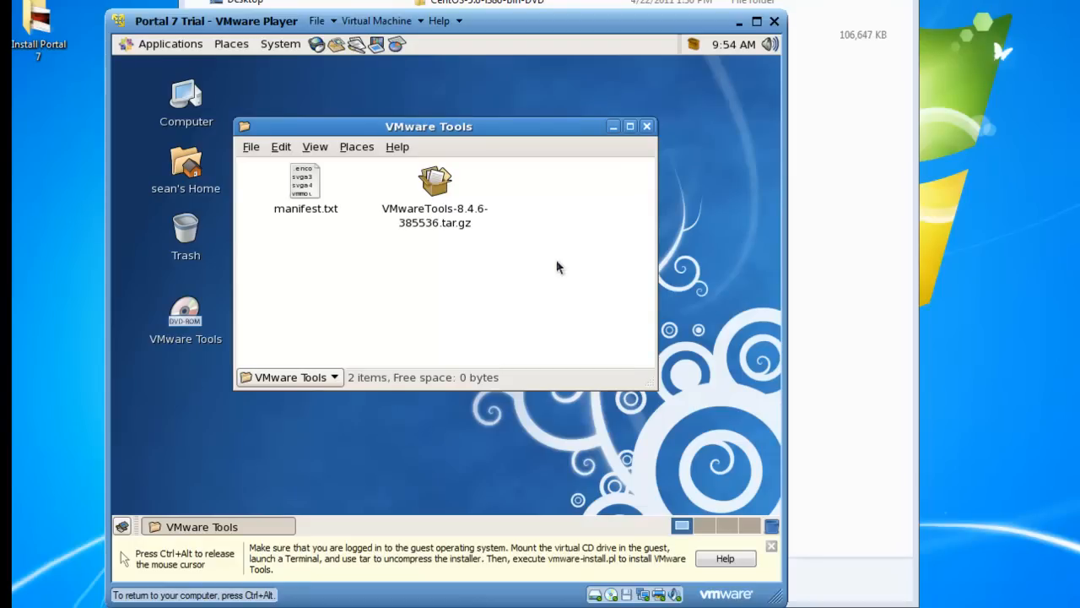
- Copy VMwareTools-8.4.6-385536.tar.gz from the VMware Tools disc to the desktop and close the disc window
left_click(436, 184)
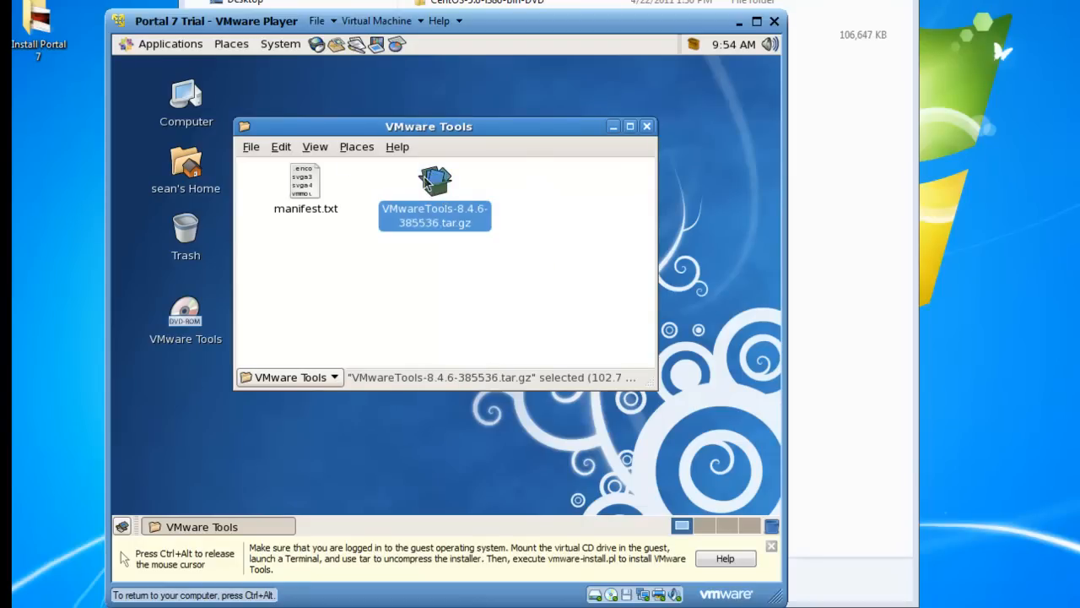
left_click_drag(461, 199, 193, 396)
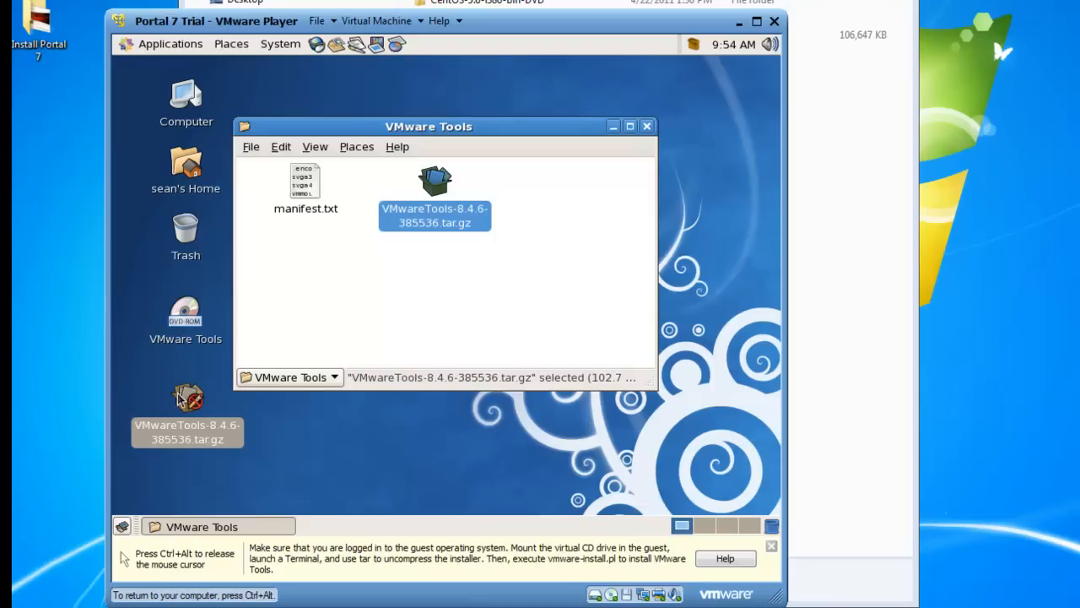
left_click(647, 126)
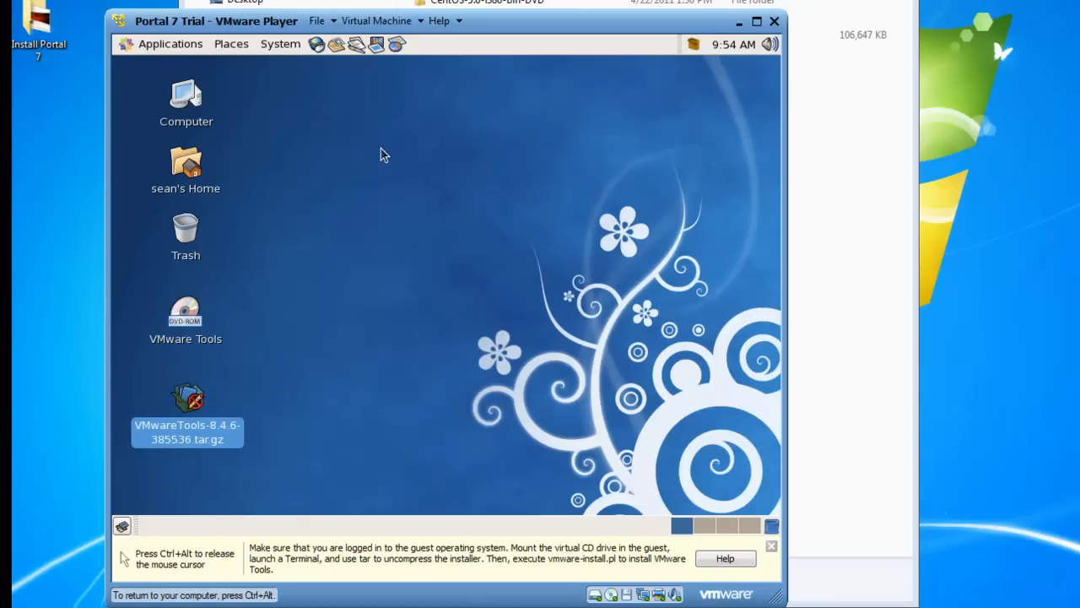
- Open a terminal on the desktop, switch to root with su - and the root password, and move the window clear of the desktop icons
right_click(373, 177)
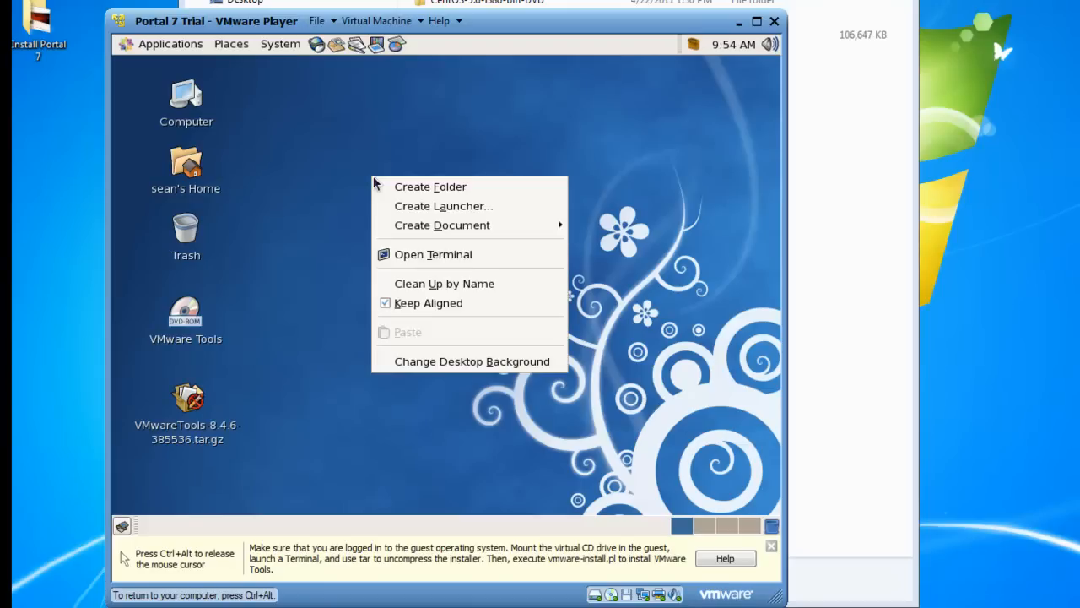
left_click(456, 255)
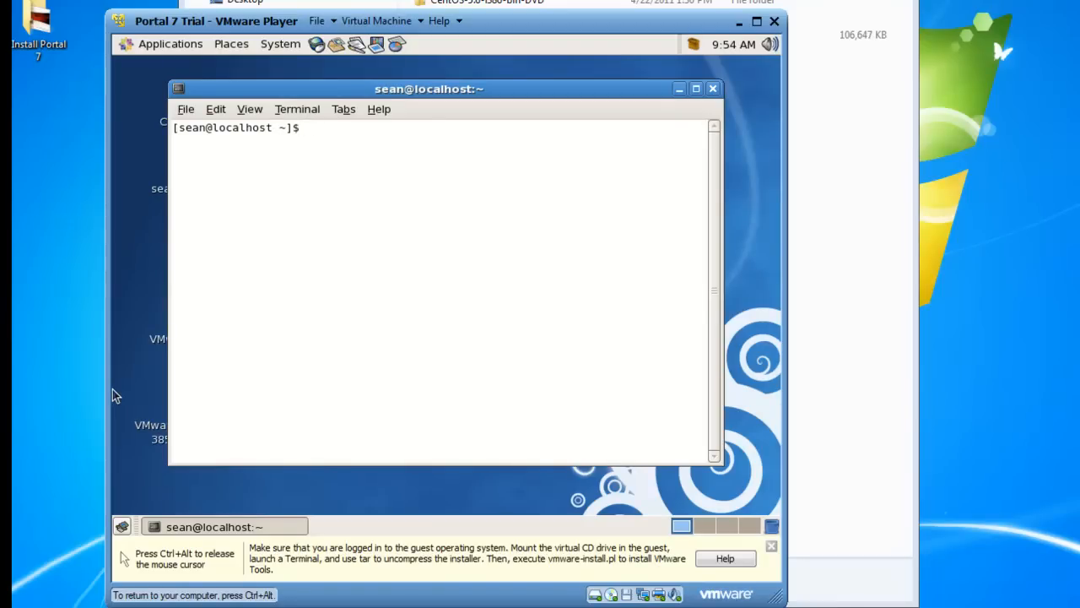
type("su -")
key("Return")
key("Return")
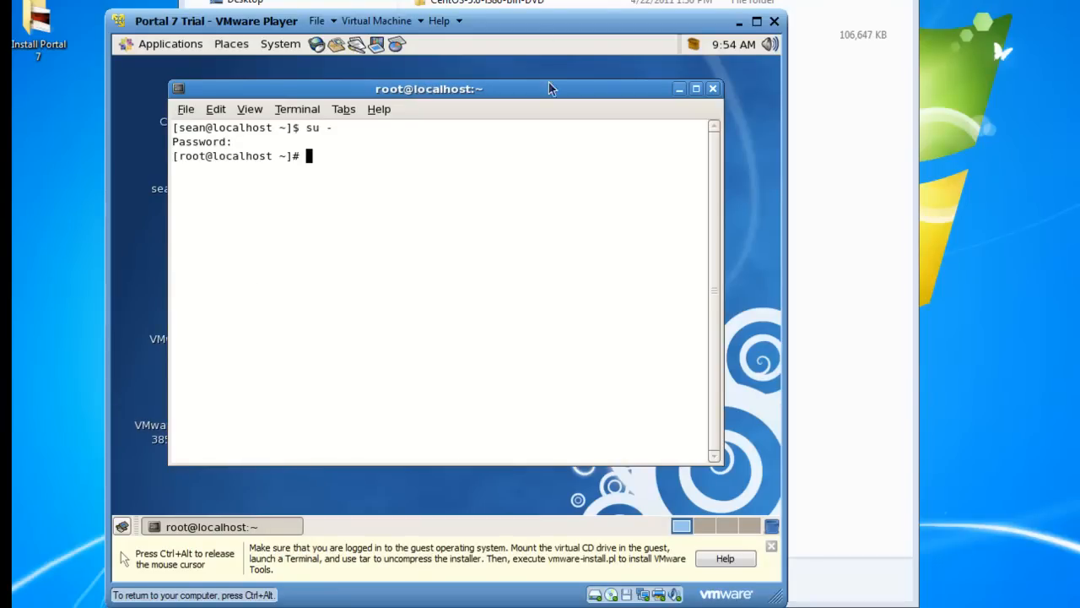
left_click_drag(544, 87, 599, 90)
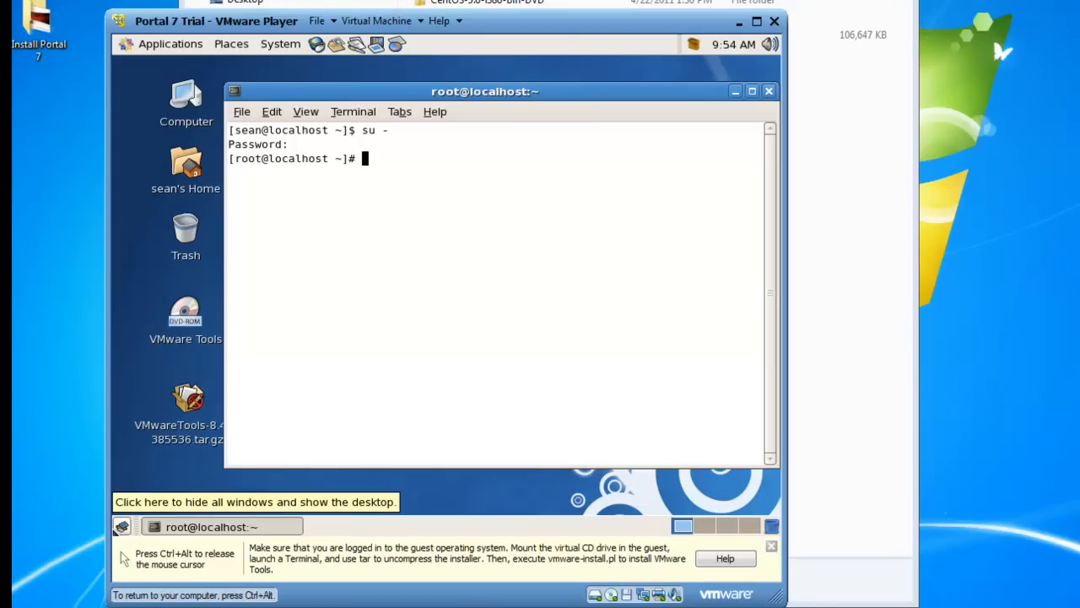
- In the terminal, change to the user's Desktop directory and run chmod 777 VMware* there
type("calhost ~]# cd /home/sean/")
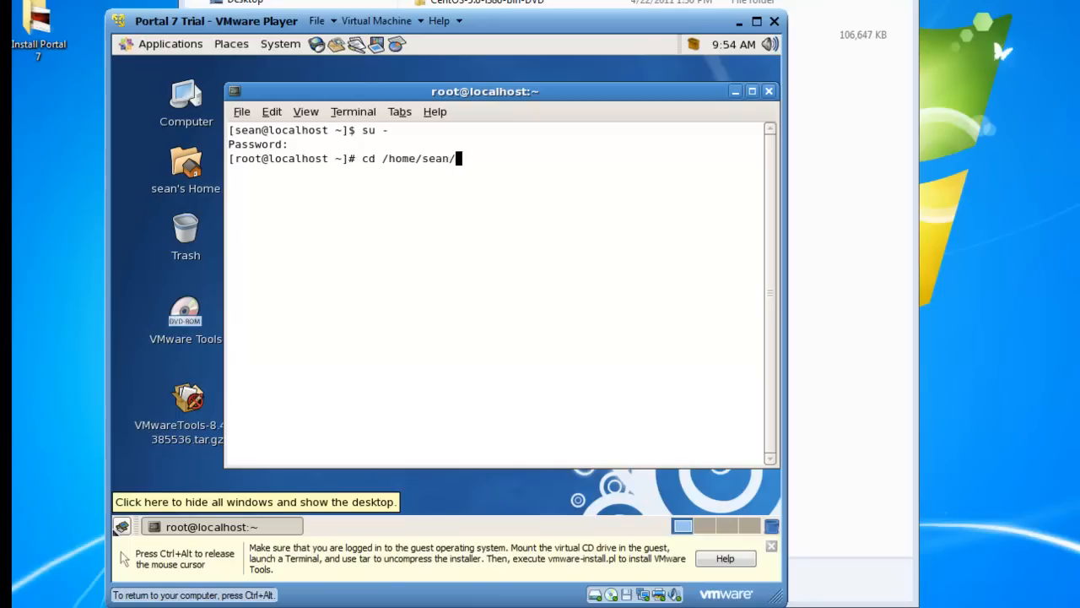
type("Desktop")
key("Return")
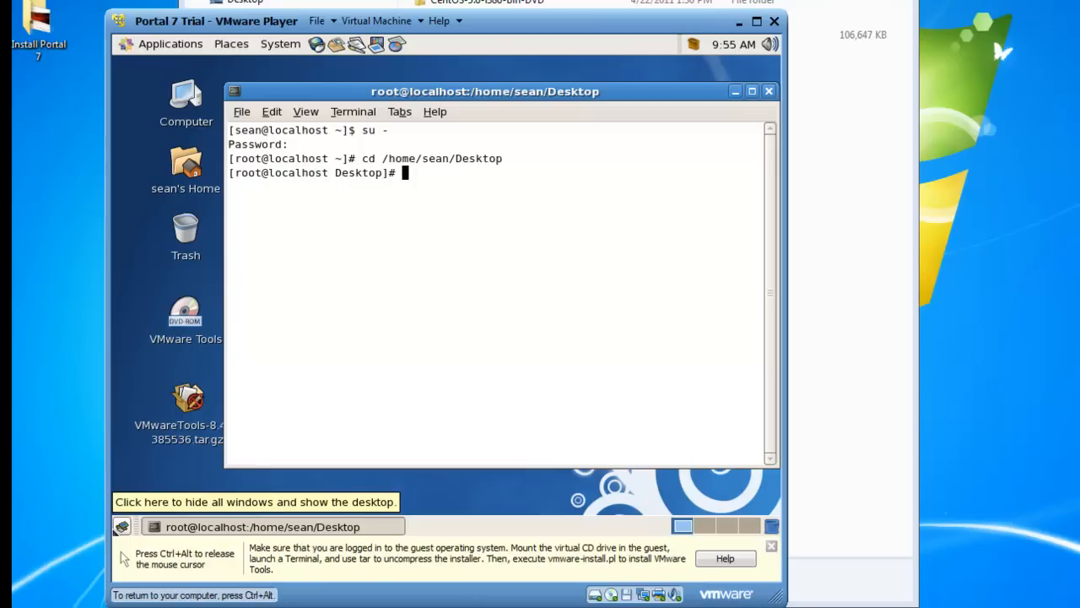
type("chmod 777 VMware*")
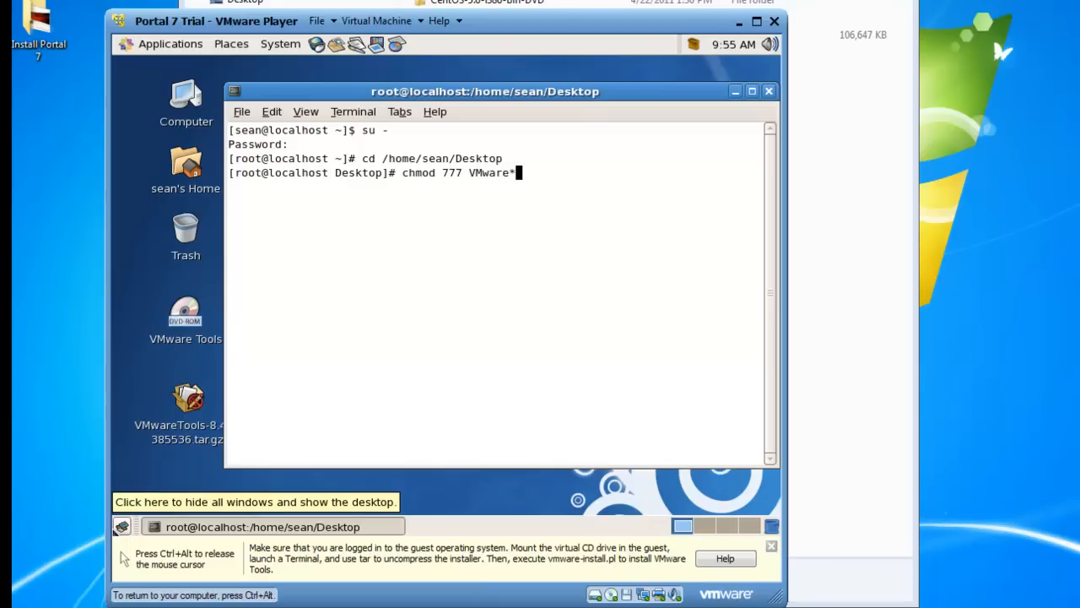
key("Return")
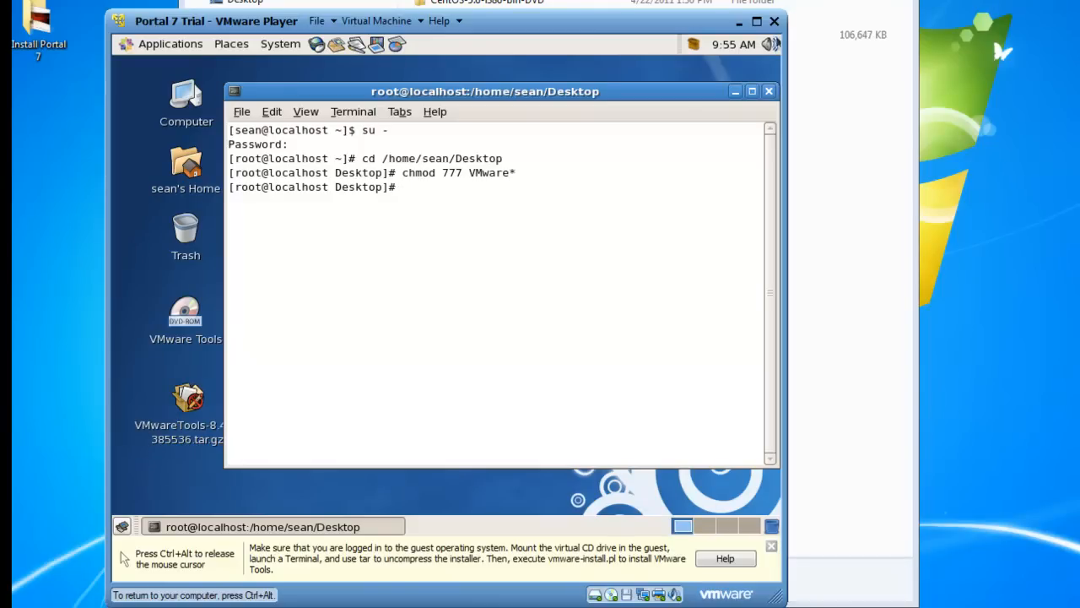
- Minimize the terminal and extract VMwareTools-8.4.6-385536.tar.gz onto the desktop
left_click(736, 92)
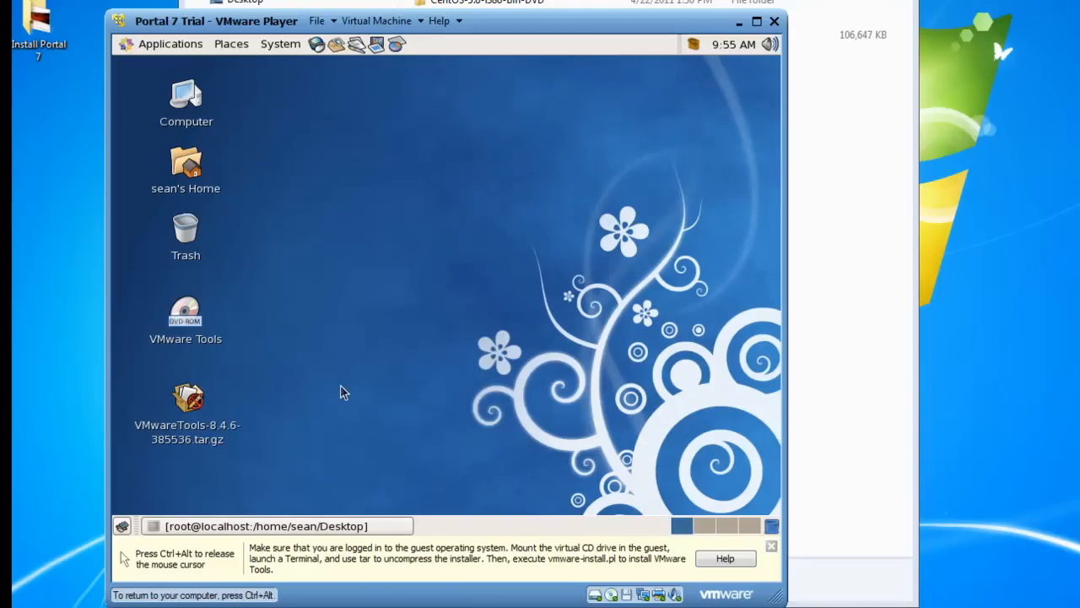
left_click(188, 397)
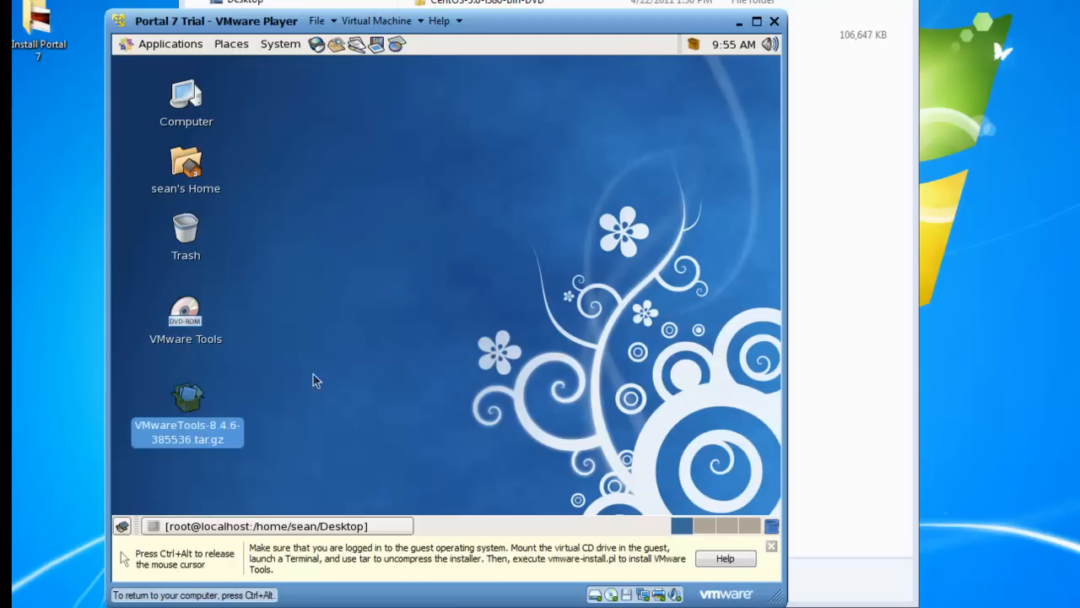
right_click(189, 403)
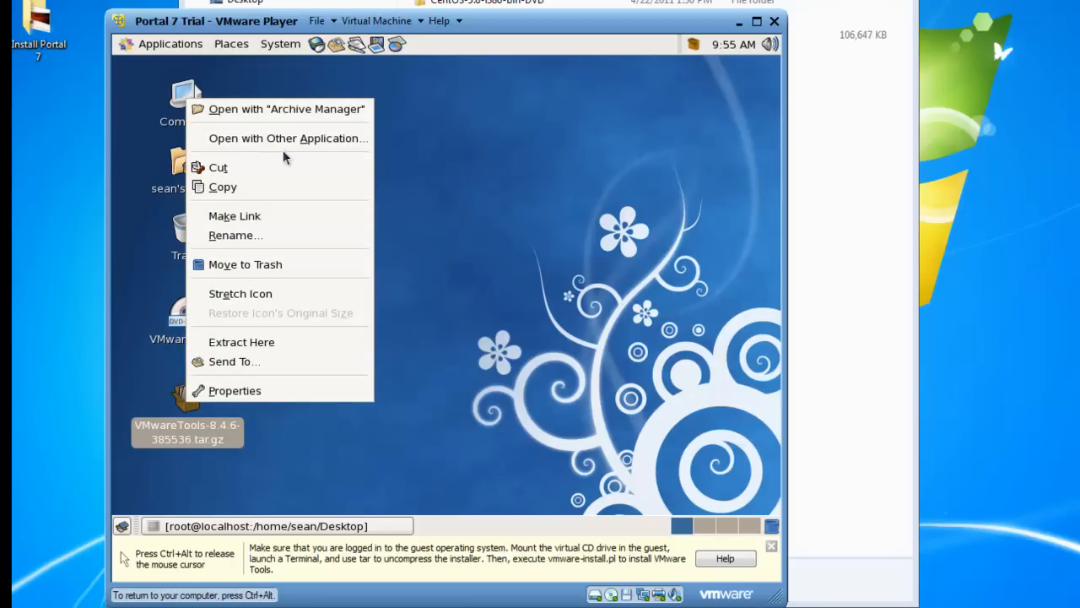
left_click(291, 343)
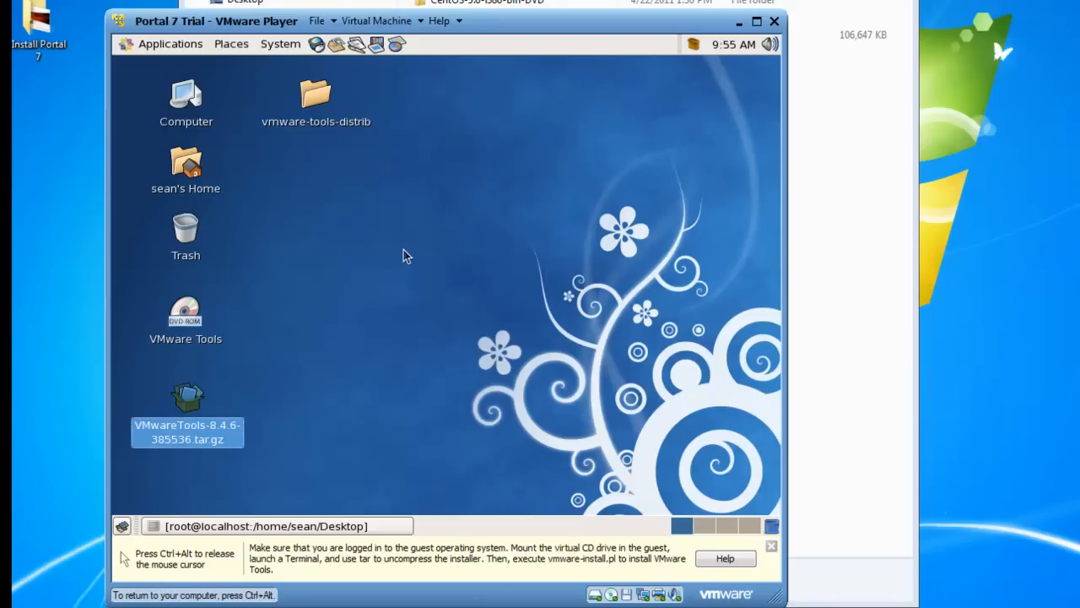
- Restore the terminal, enter the extracted tools folder with cd vmware*, and list its contents with ls and ls -l
left_click(291, 526)
left_click_drag(617, 96, 573, 171)
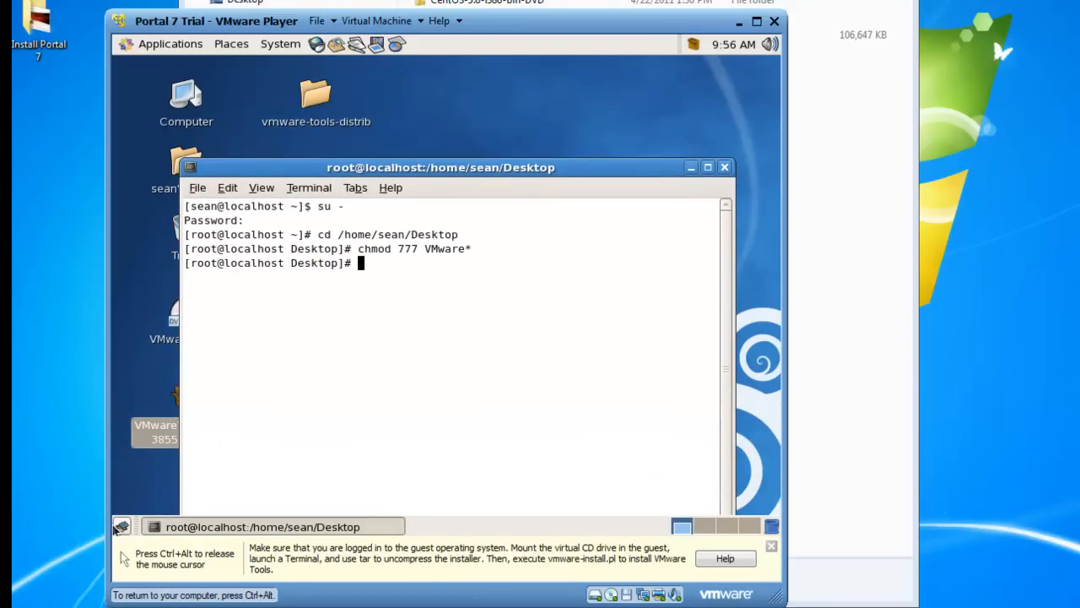
type("cd vmware")
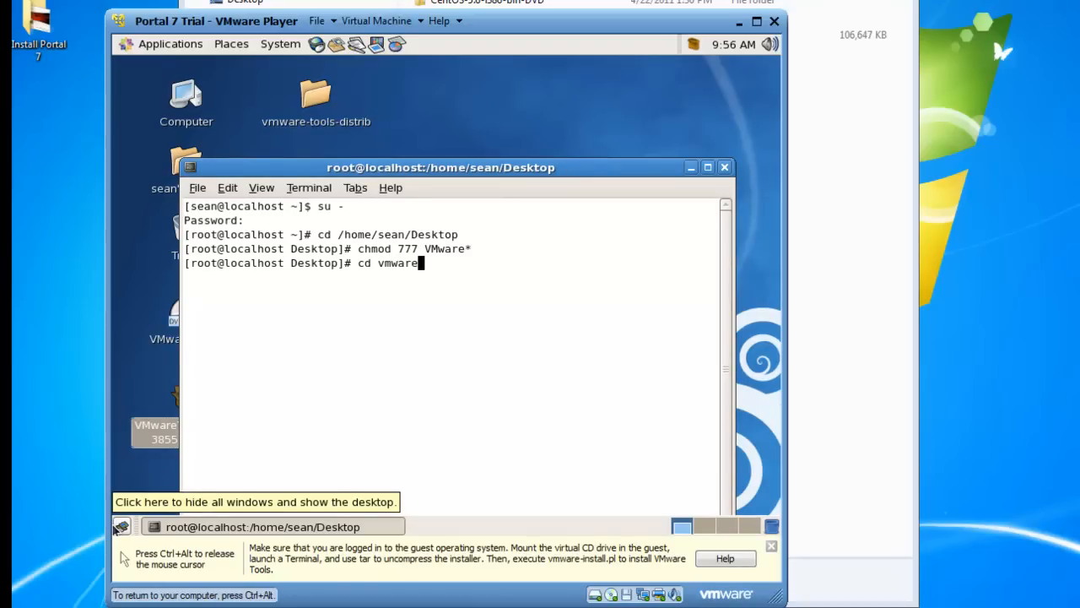
type("*")
key("Return")
type("ls")
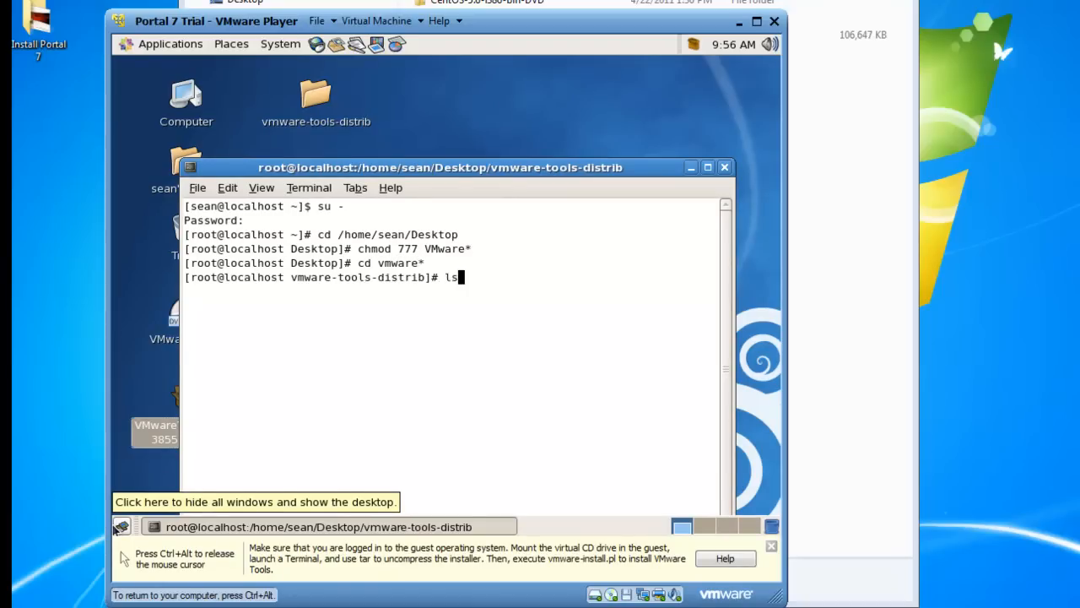
key("Return")
type("ls -l")
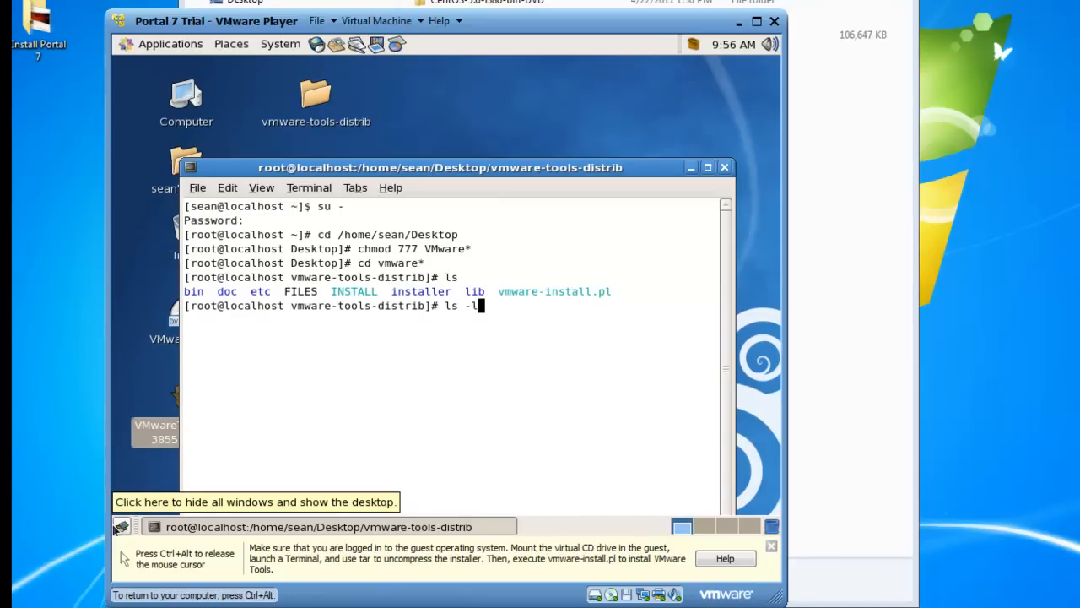
key("Return")
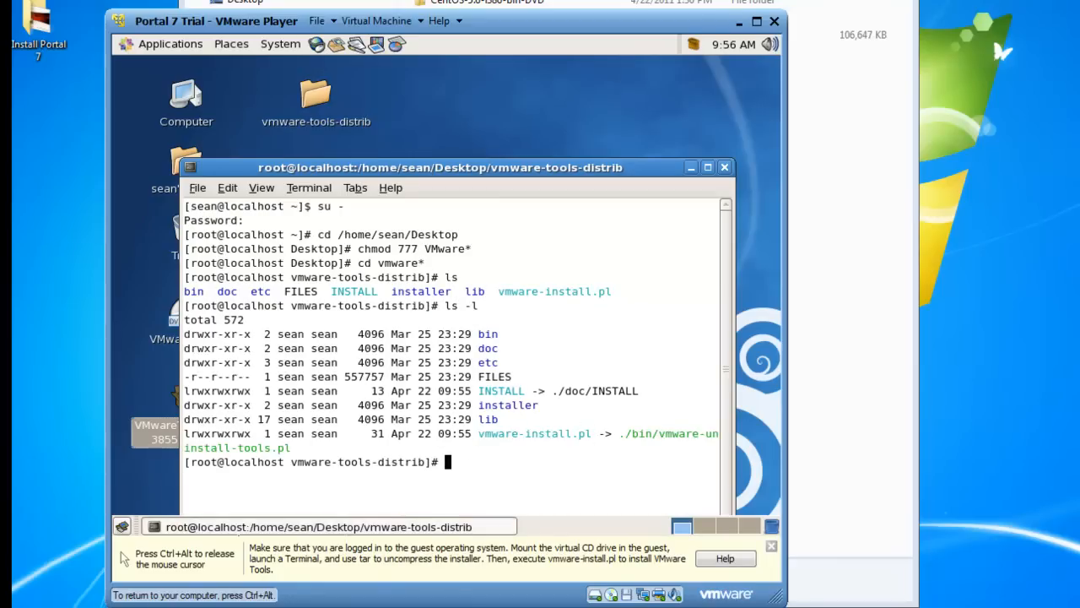
- Run ./vmware-install.pl to start the VMware Tools installer and move the terminal so its prompts are fully in view
type("./")
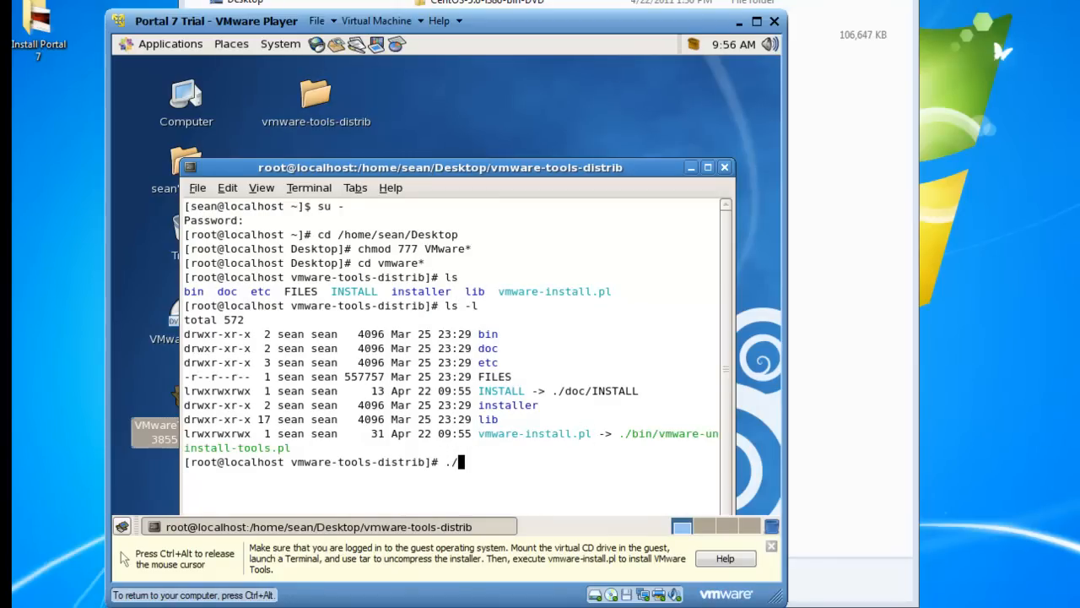
type("vmware-install.pl")
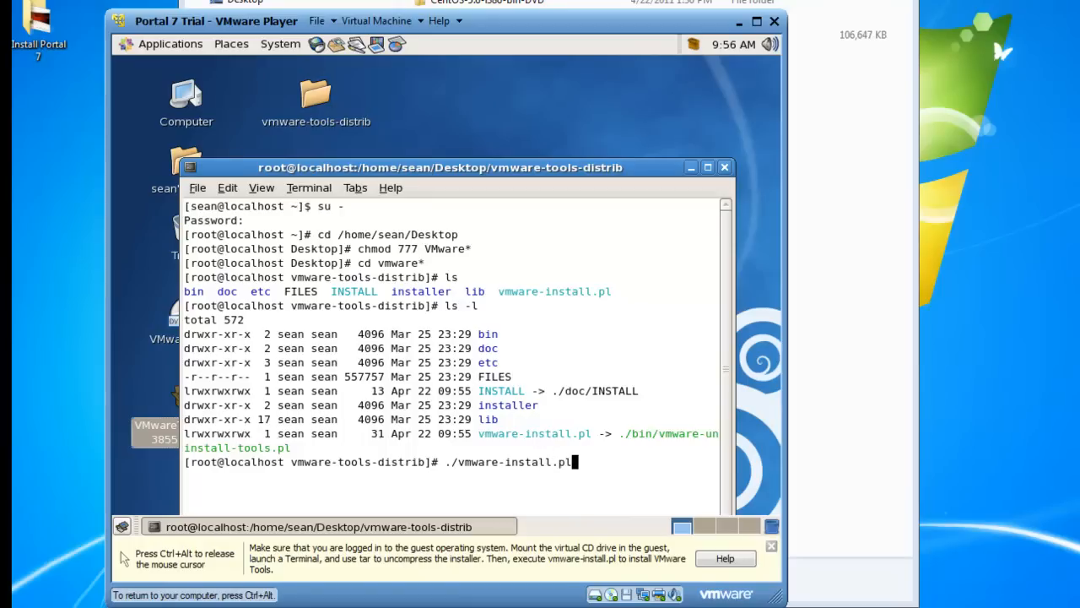
key("Return")
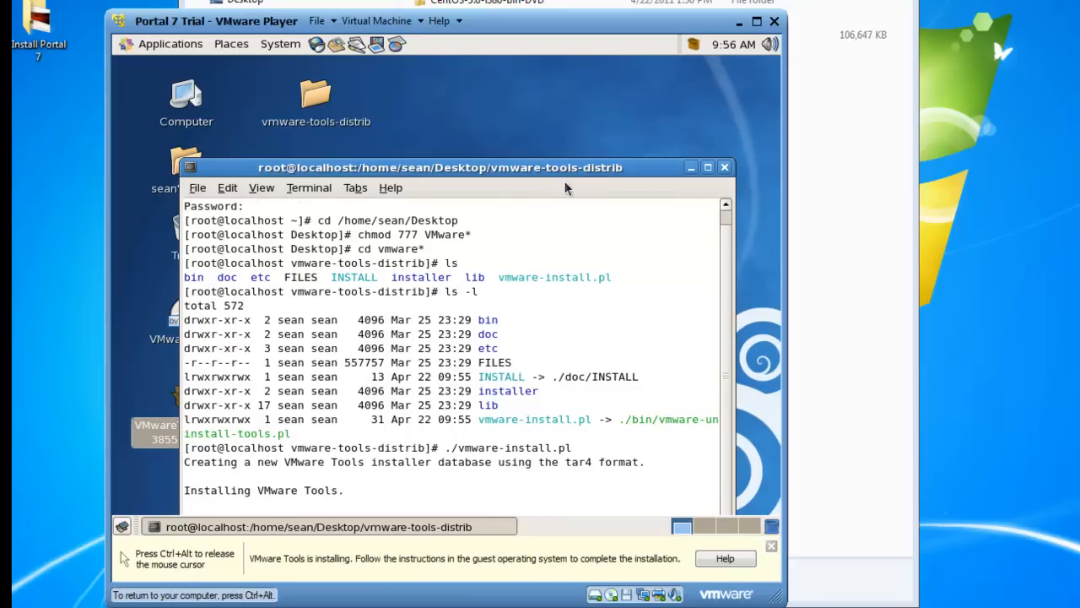
left_click_drag(564, 180, 530, 102)
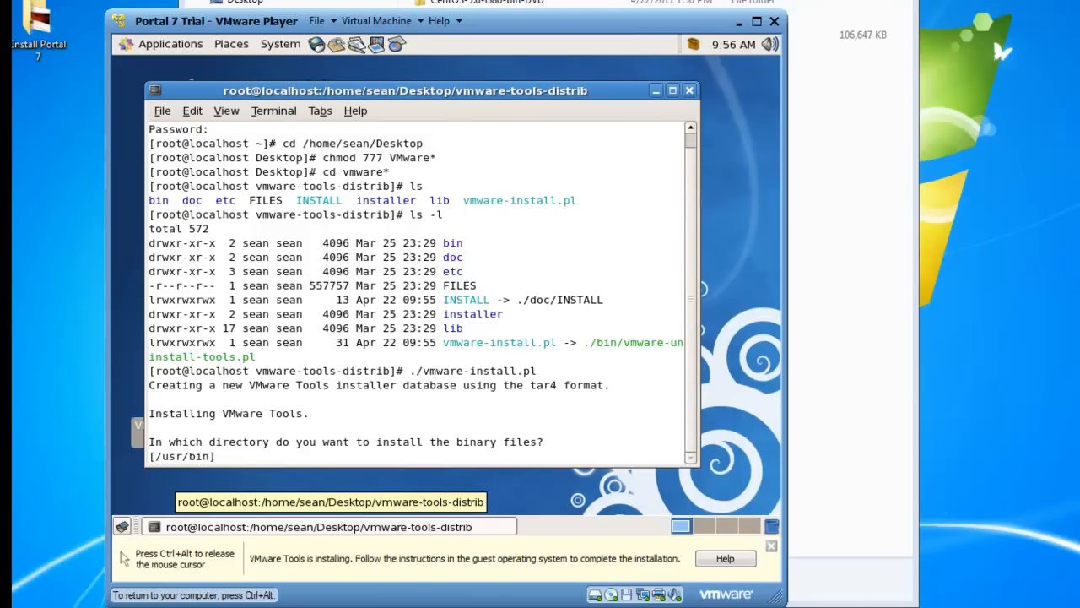
- Accept the installer's default directories for binary, init, daemon, library and documentation files, agreeing to create the missing paths
key("Return")
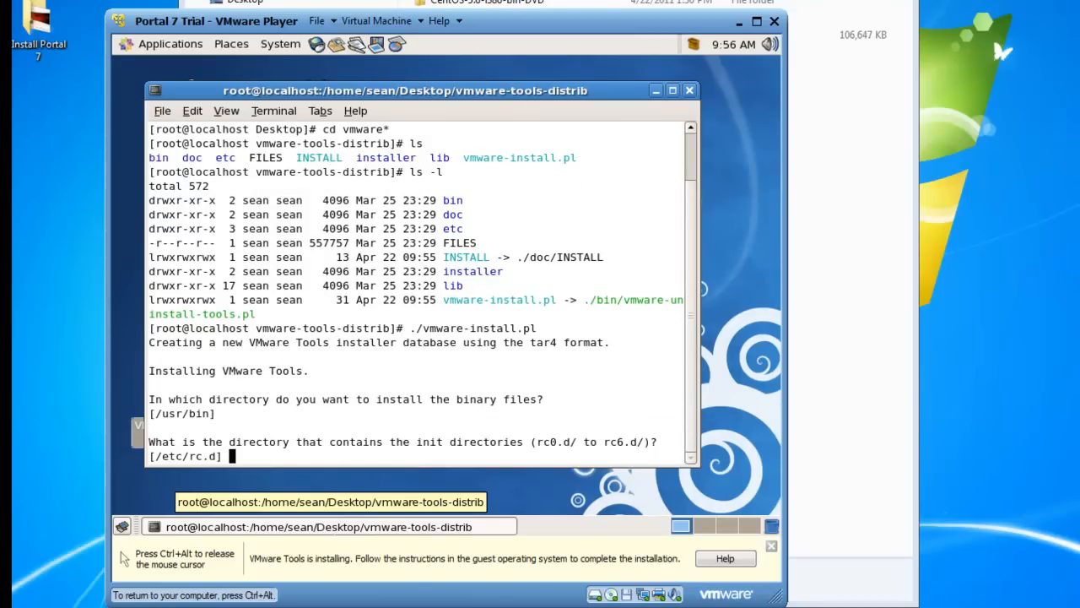
key("Return")
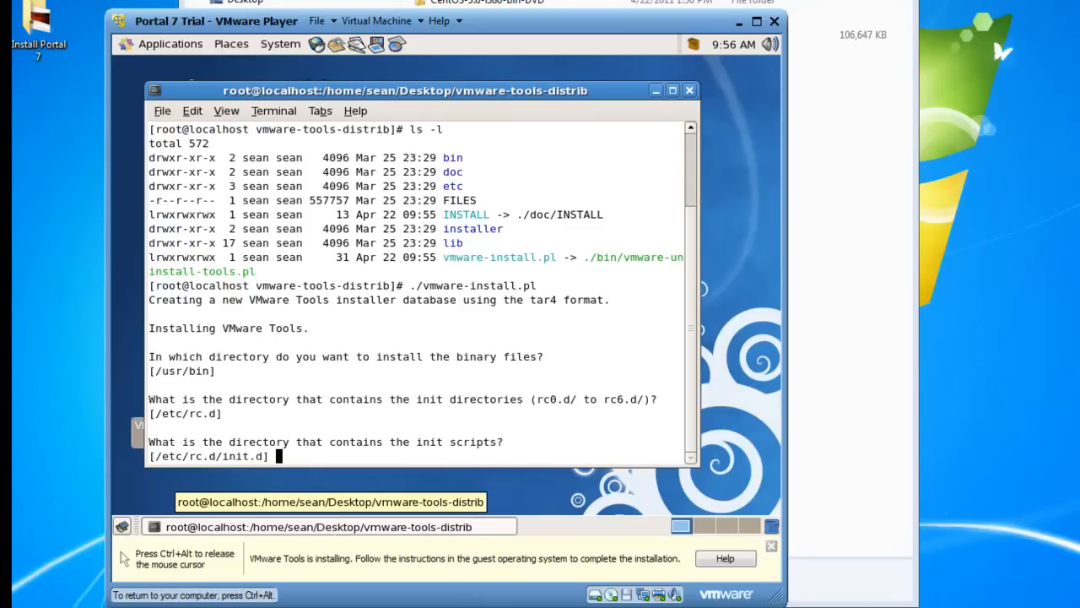
key("Return")
key("Return")
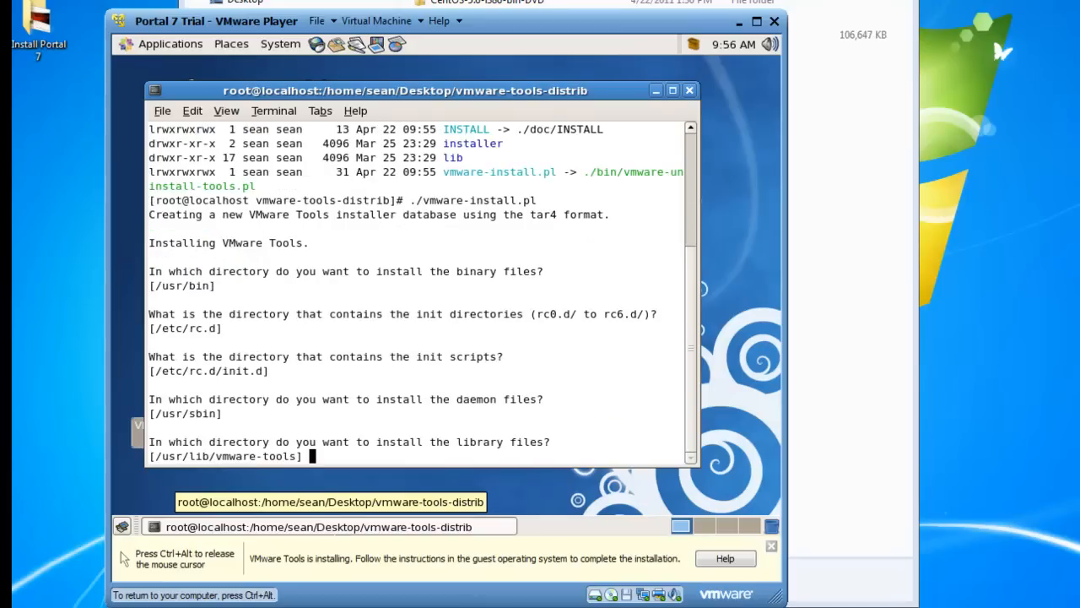
key("Return")
key("Return")
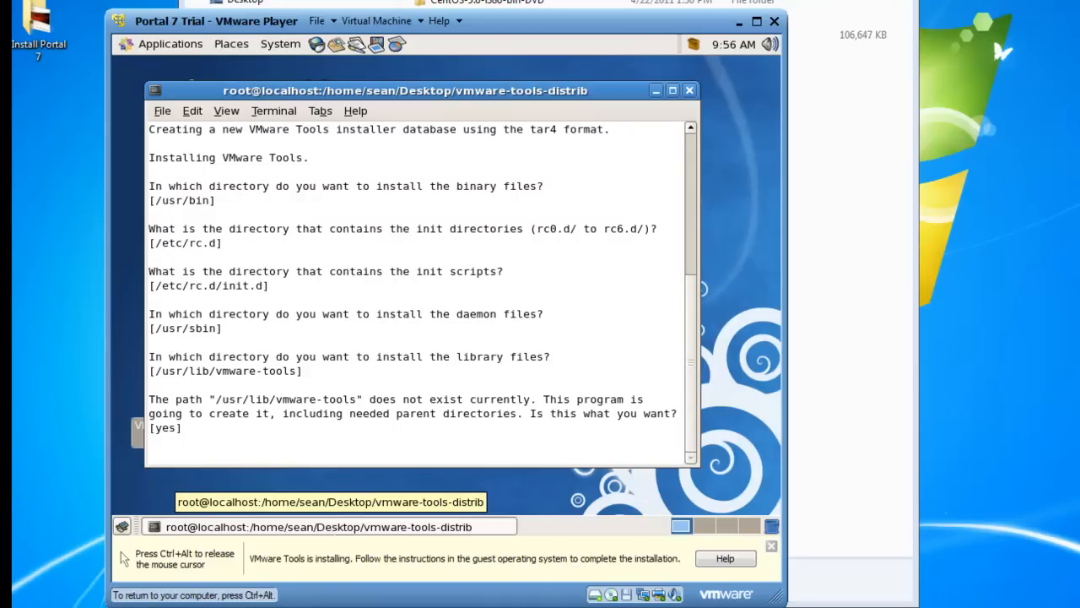
key("Return")
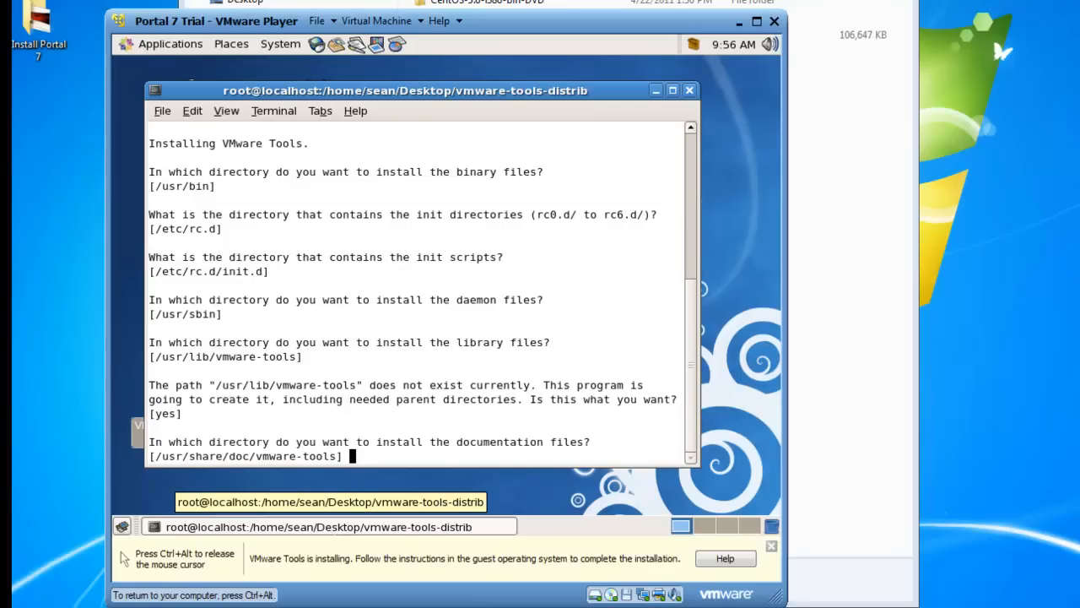
key("Return")
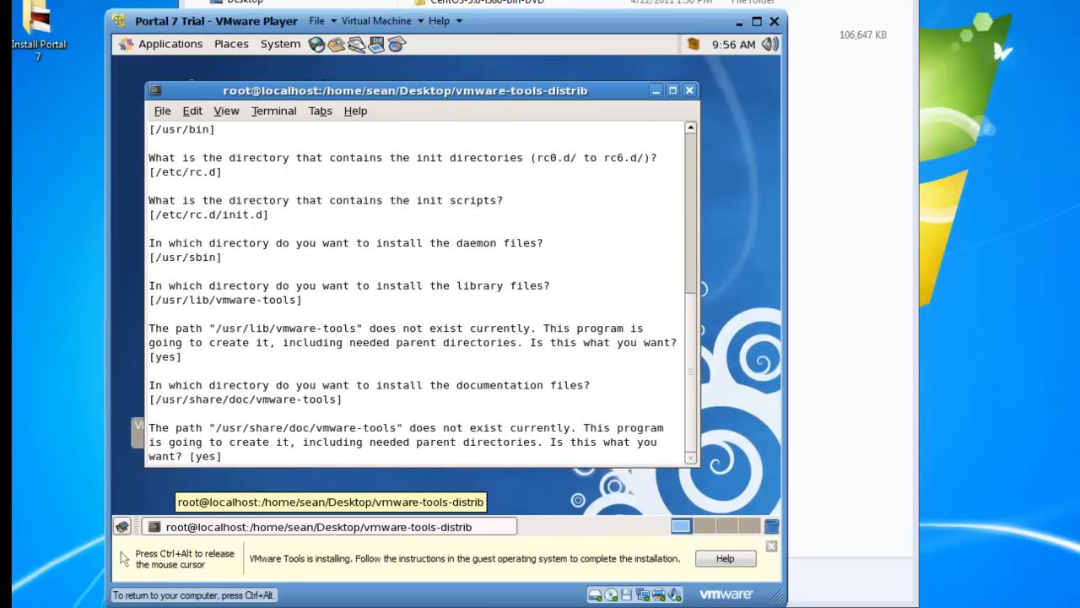
key("Return")
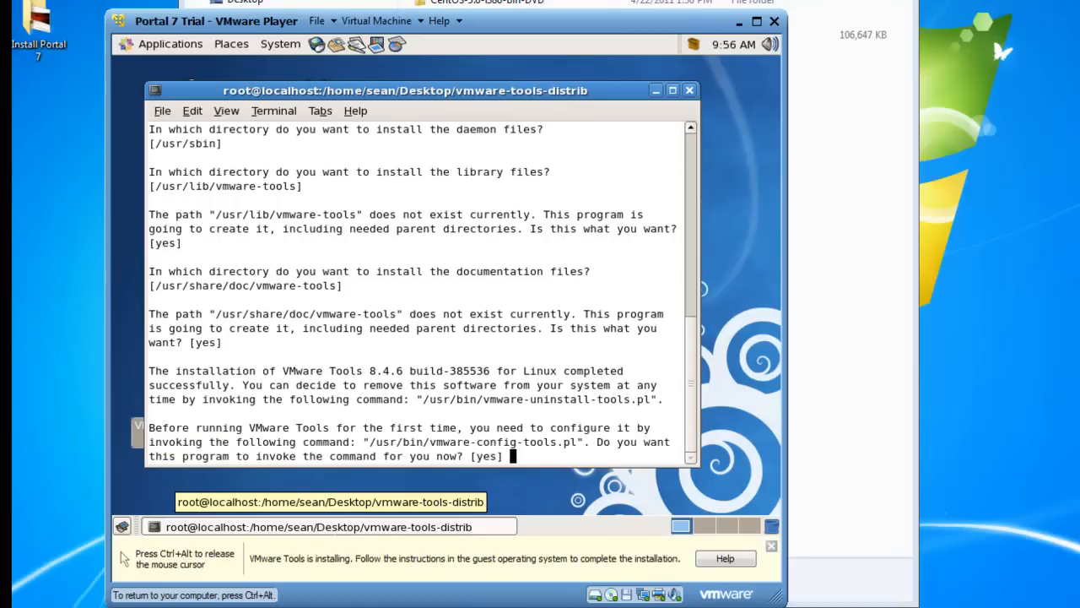
- Let the installer run vmware-config-tools.pl, choose display size 14 (1280x768), and close the terminal once configuration finishes
key("Return")
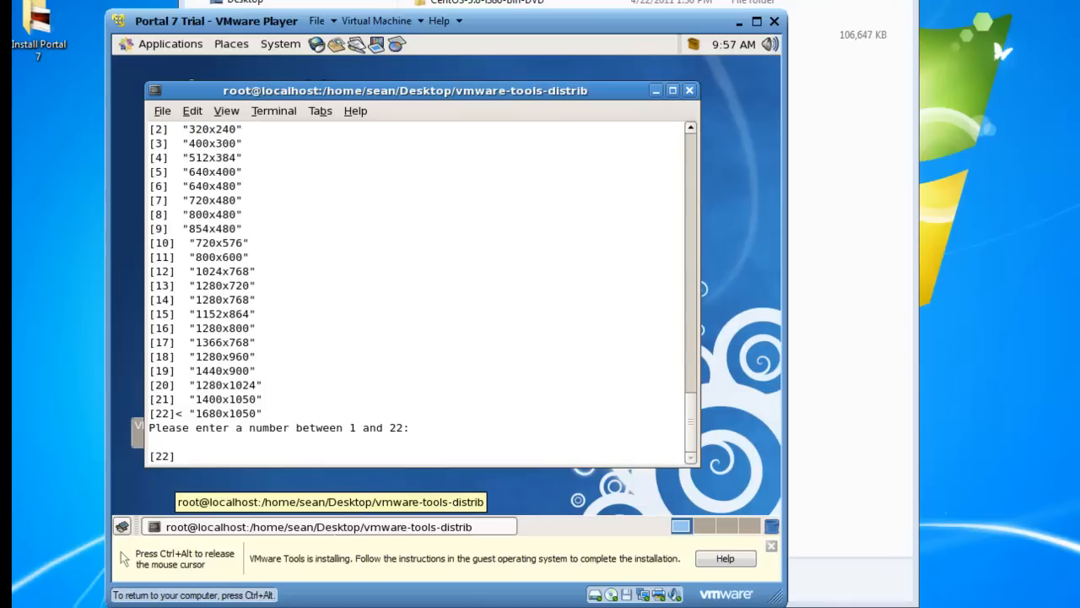
type("14")
key("Return")
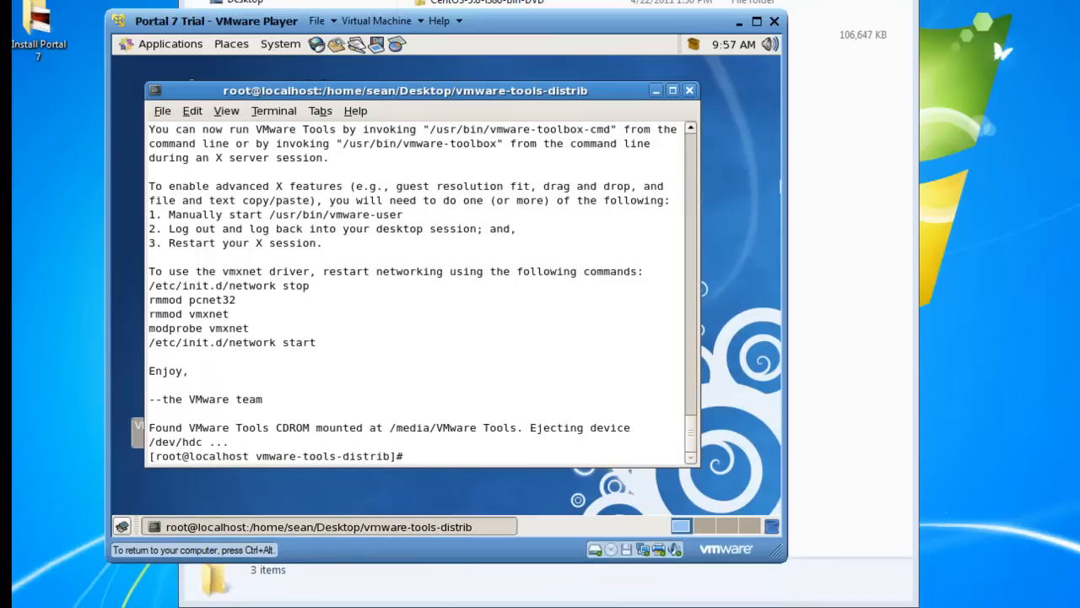
left_click(730, 200)
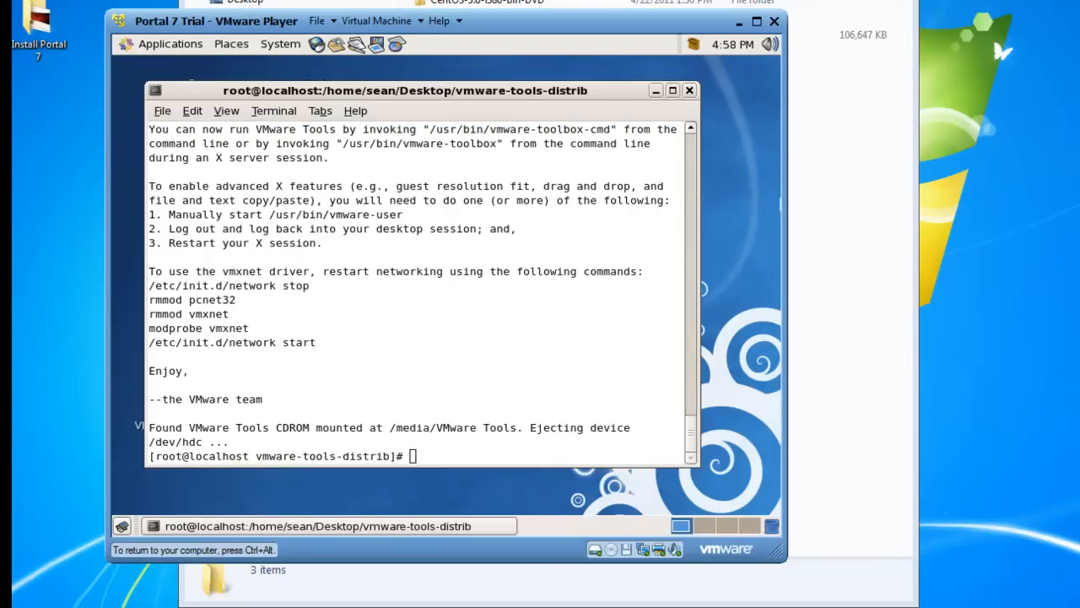
left_click(689, 91)
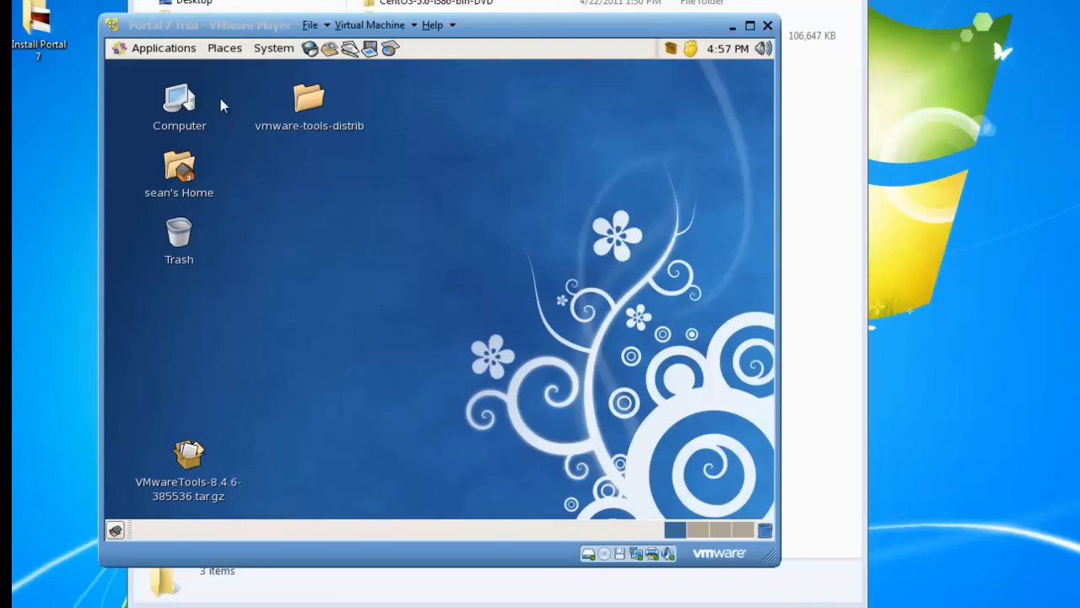
- Open Add/Remove Software from the guest desktop and search all packages for compat-libstdc++
left_click(165, 49)
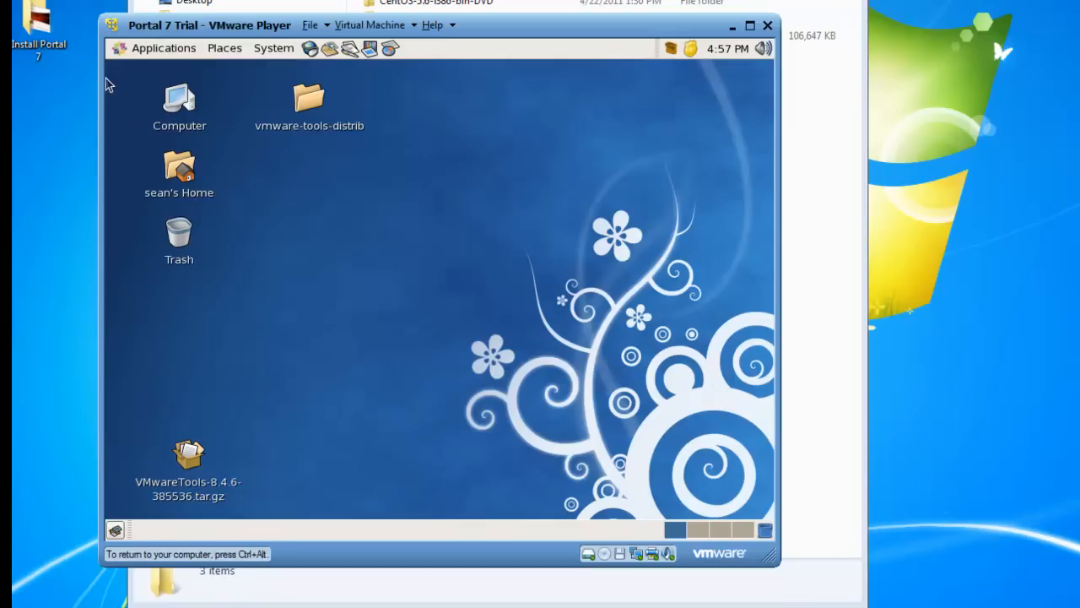
left_click(169, 51)
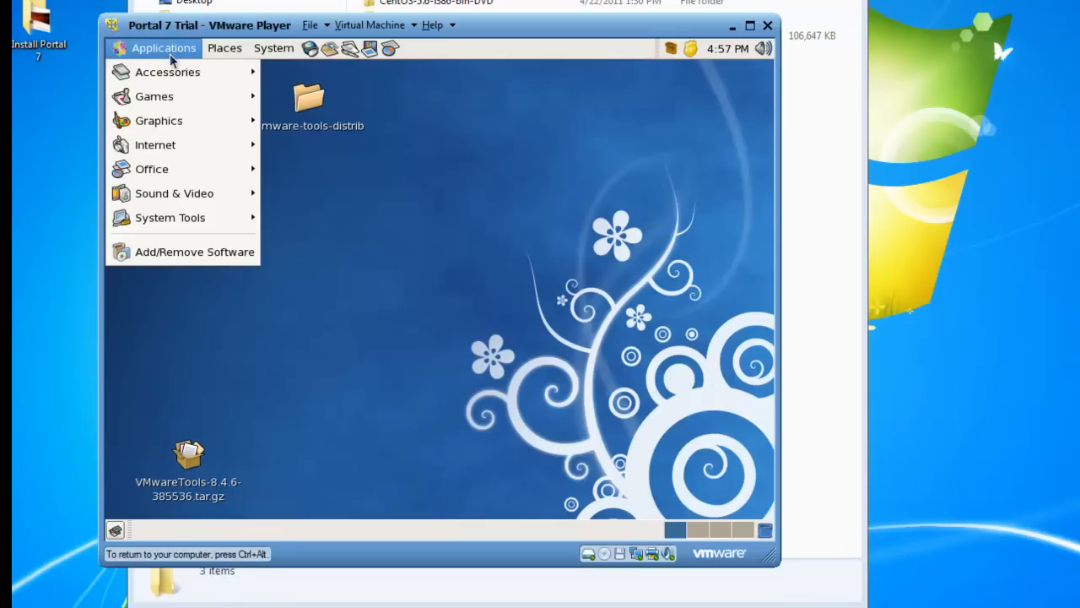
left_click(237, 259)
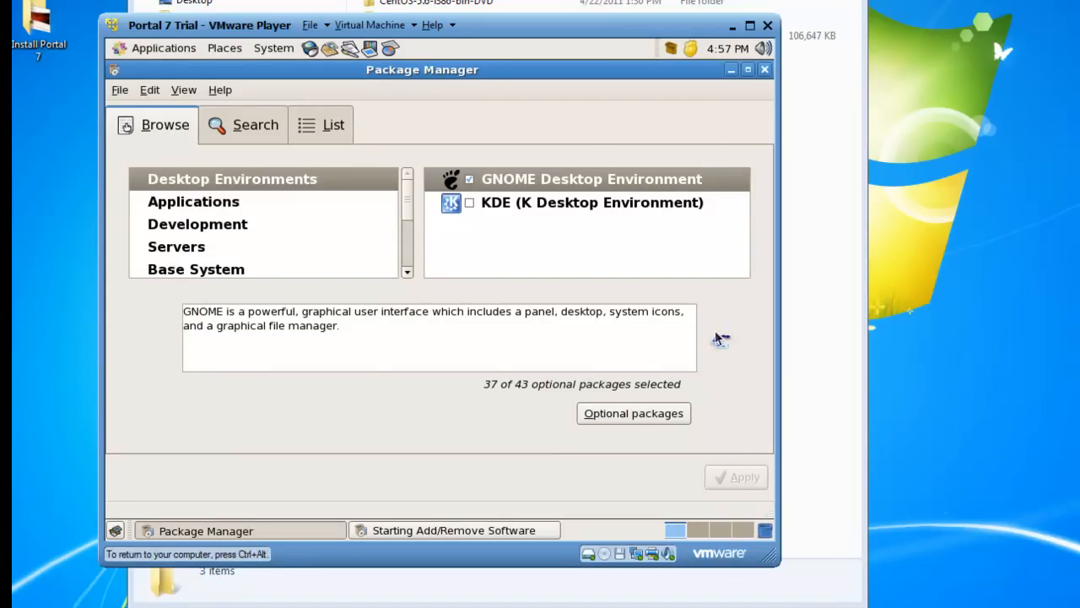
left_click(250, 133)
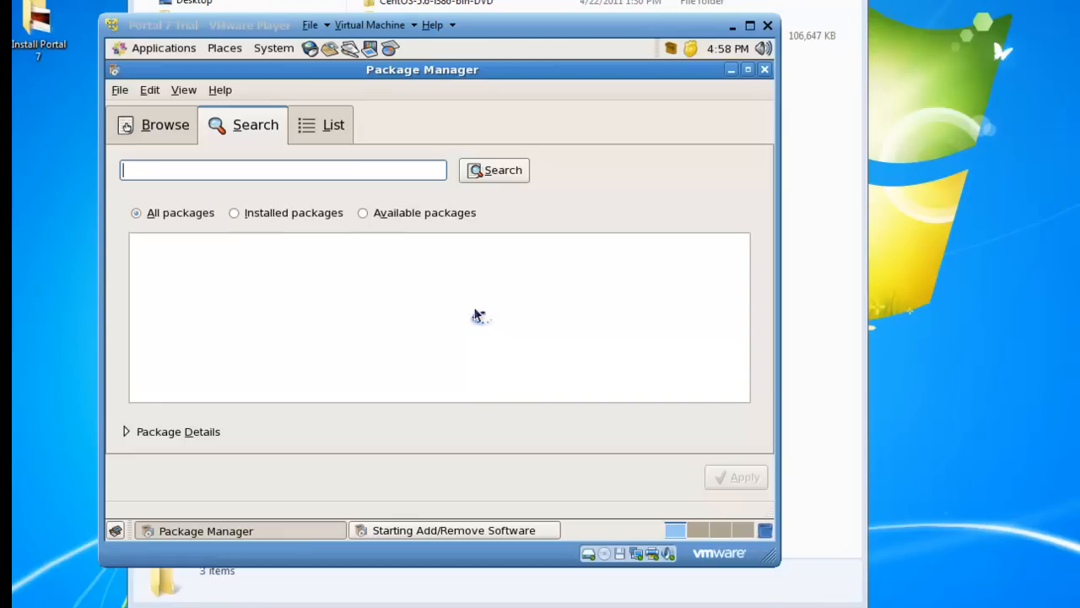
left_click(352, 170)
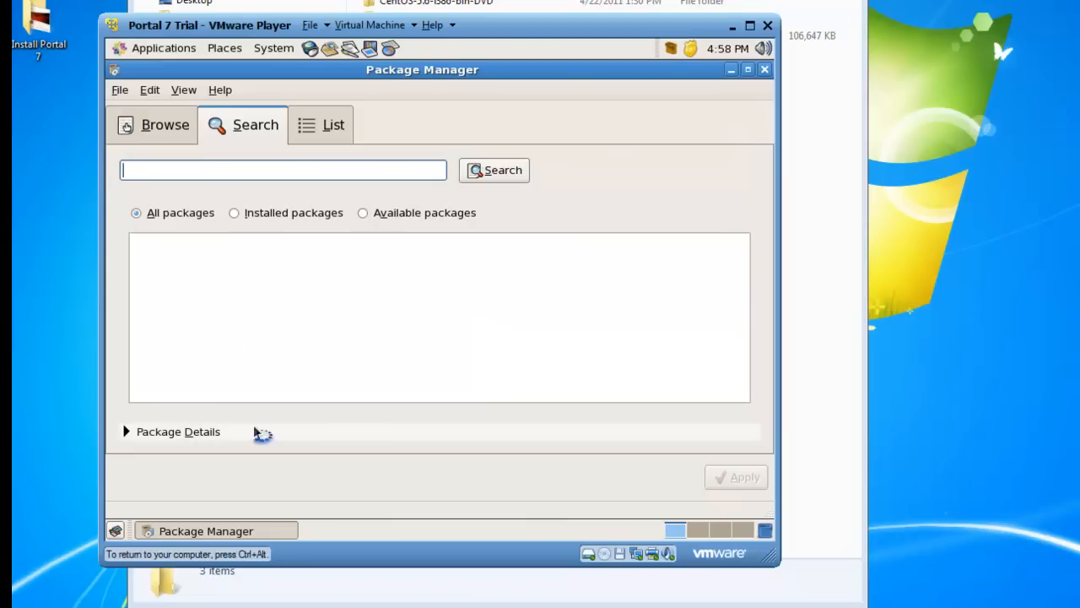
type("compat-libstdc")
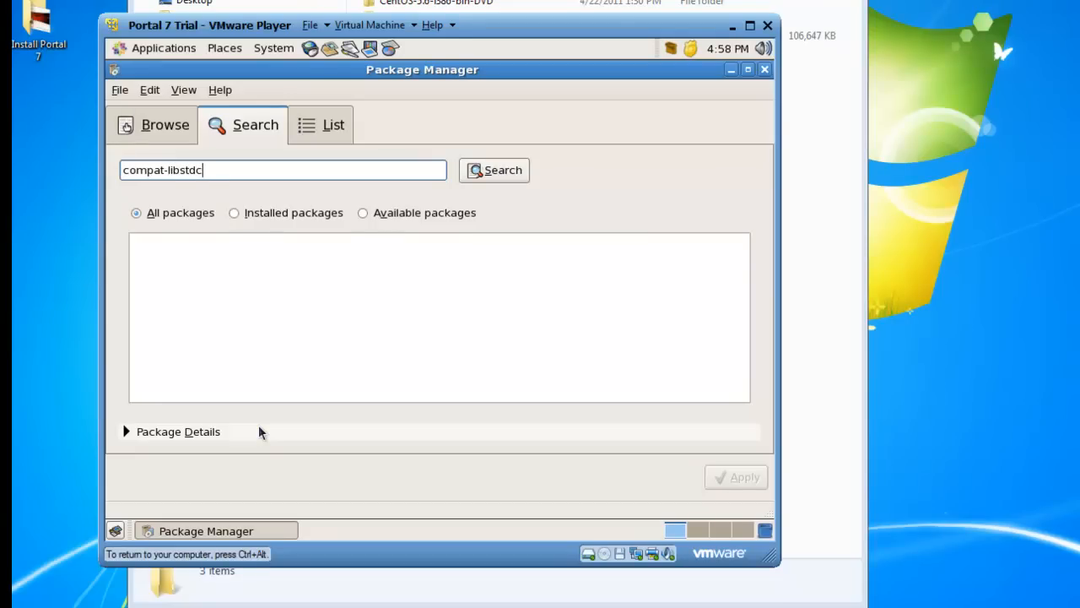
type("++")
left_click(502, 171)
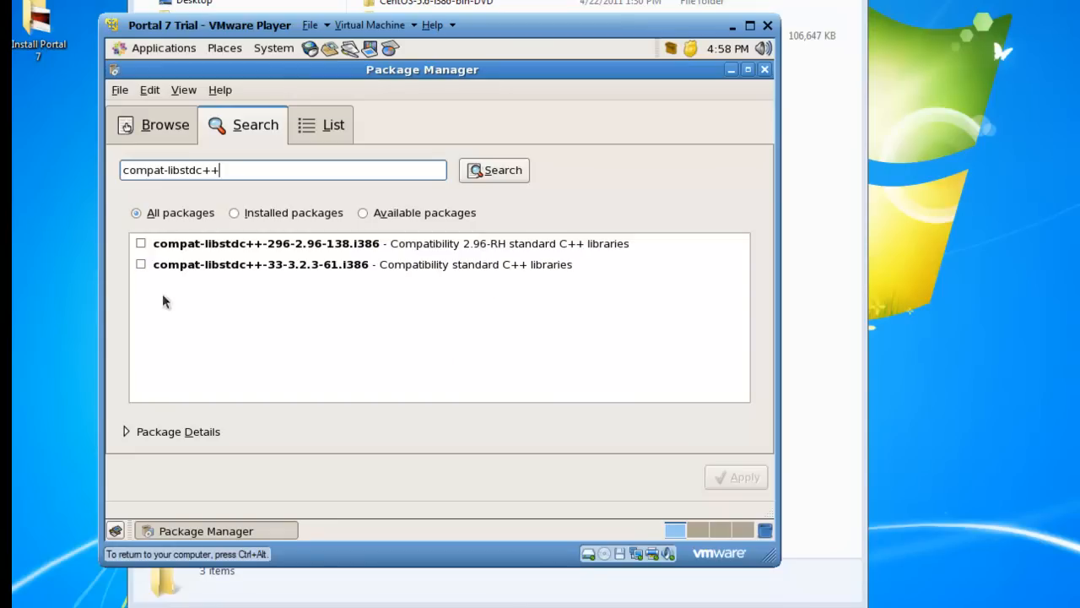
- Install compat-libstdc++-33-3.2.3-61.i386, importing the CentOS-5 signing key, and close the Package Manager
left_click(141, 264)
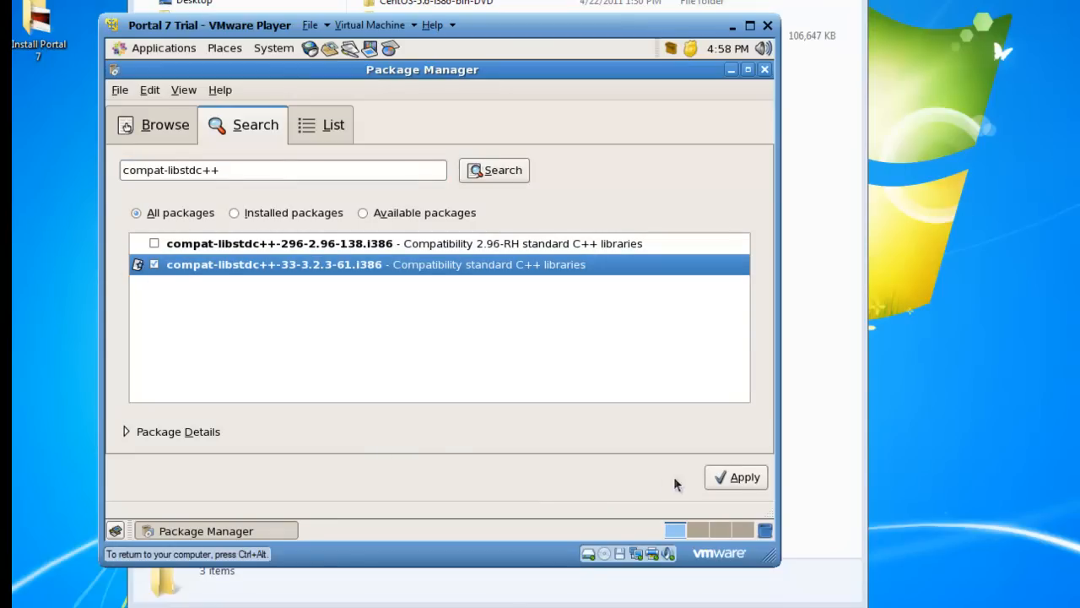
left_click(742, 477)
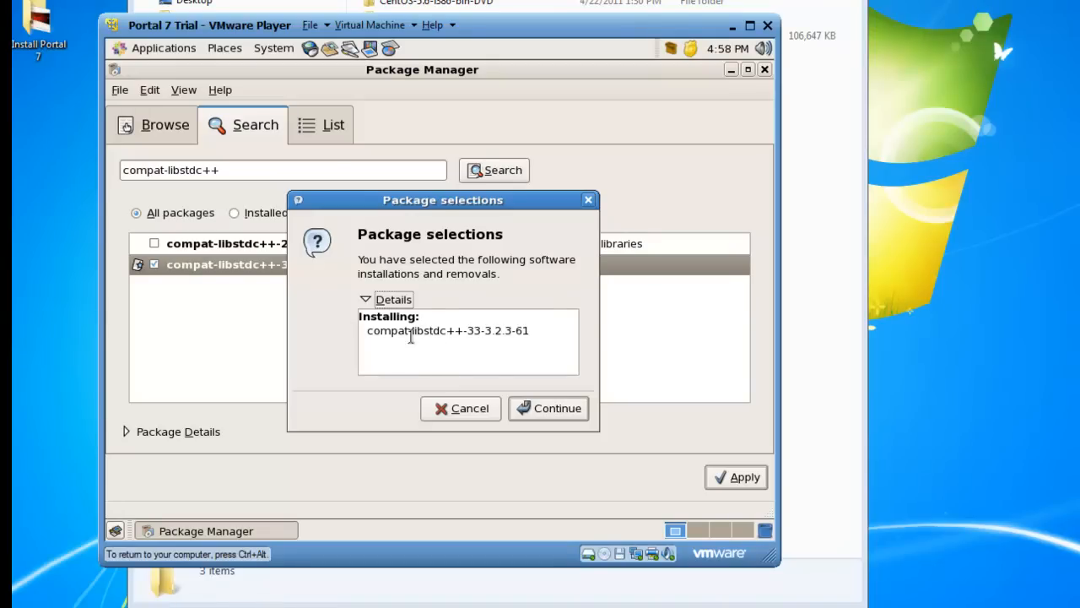
left_click(557, 410)
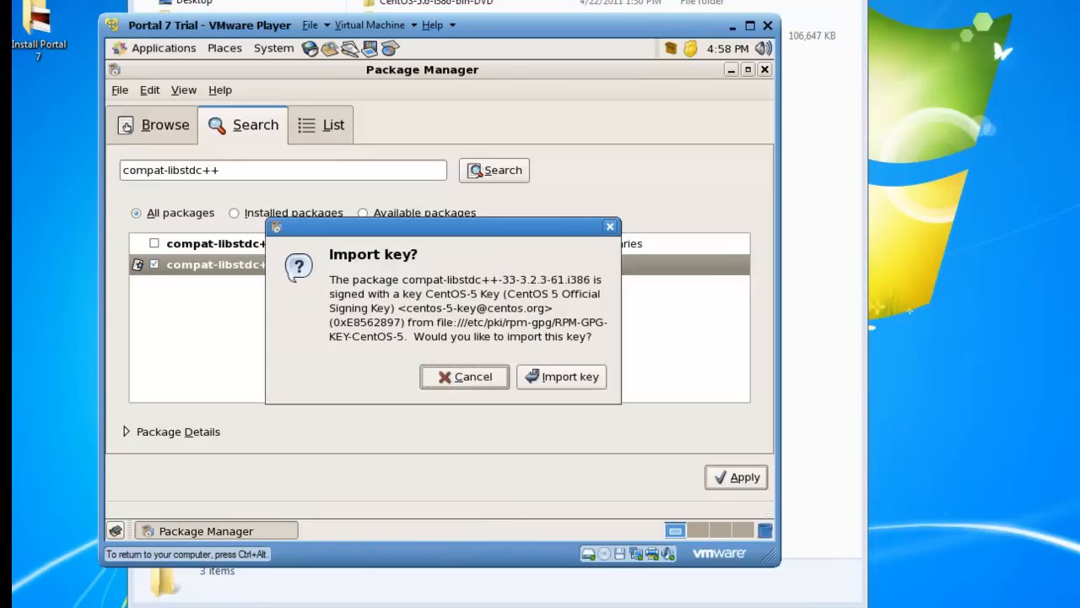
left_click(578, 383)
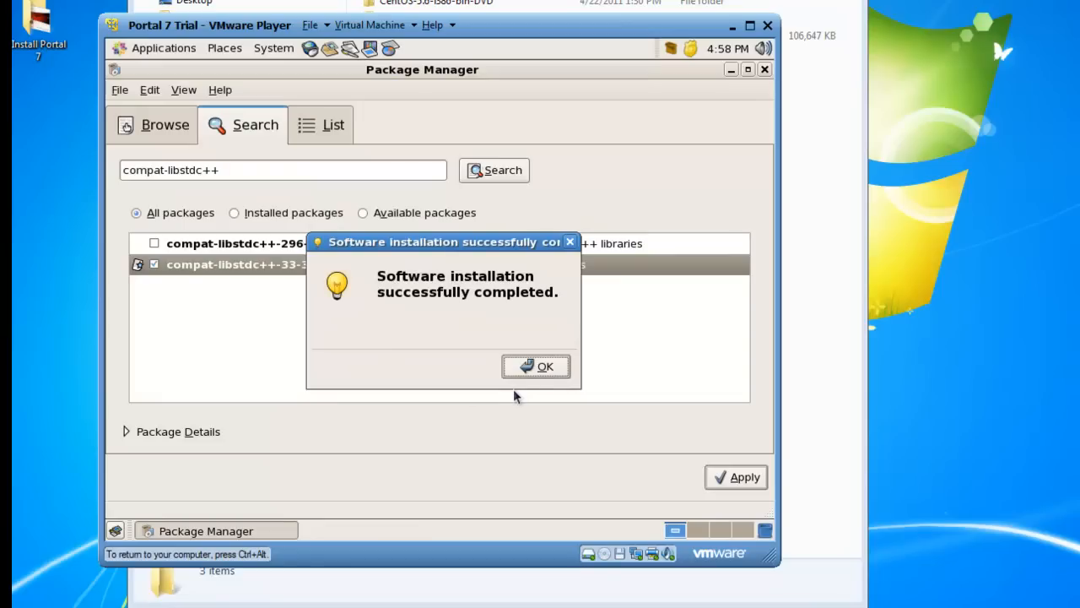
left_click(533, 365)
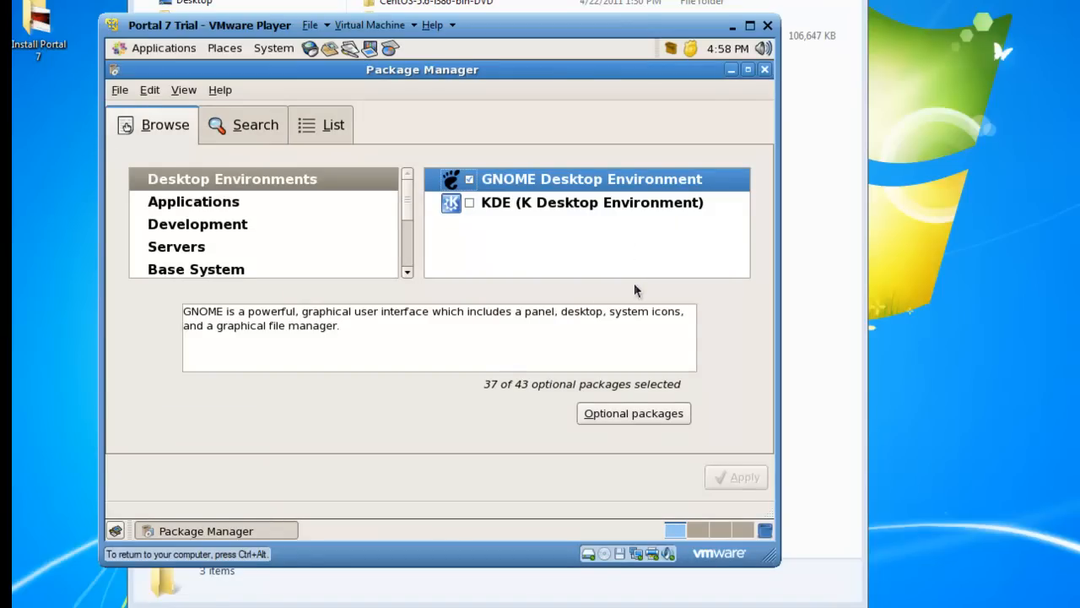
left_click(763, 69)
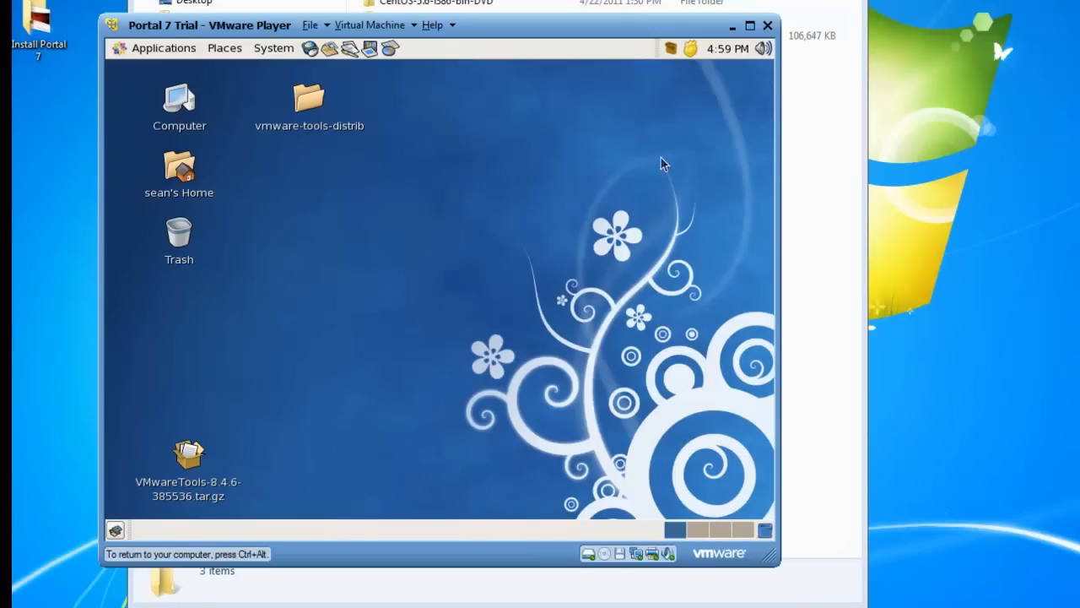